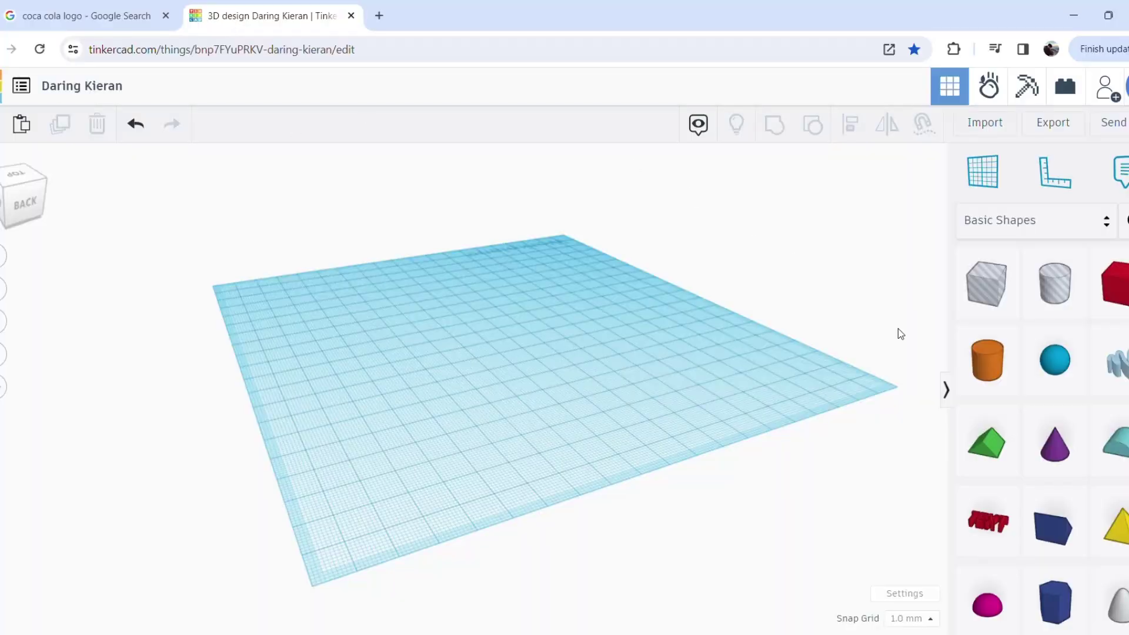
Add a cylinder and size it to a 40 × 40 mm disc that is 4 mm tall.
{"action": "left_click", "coordinate": [974, 360]}
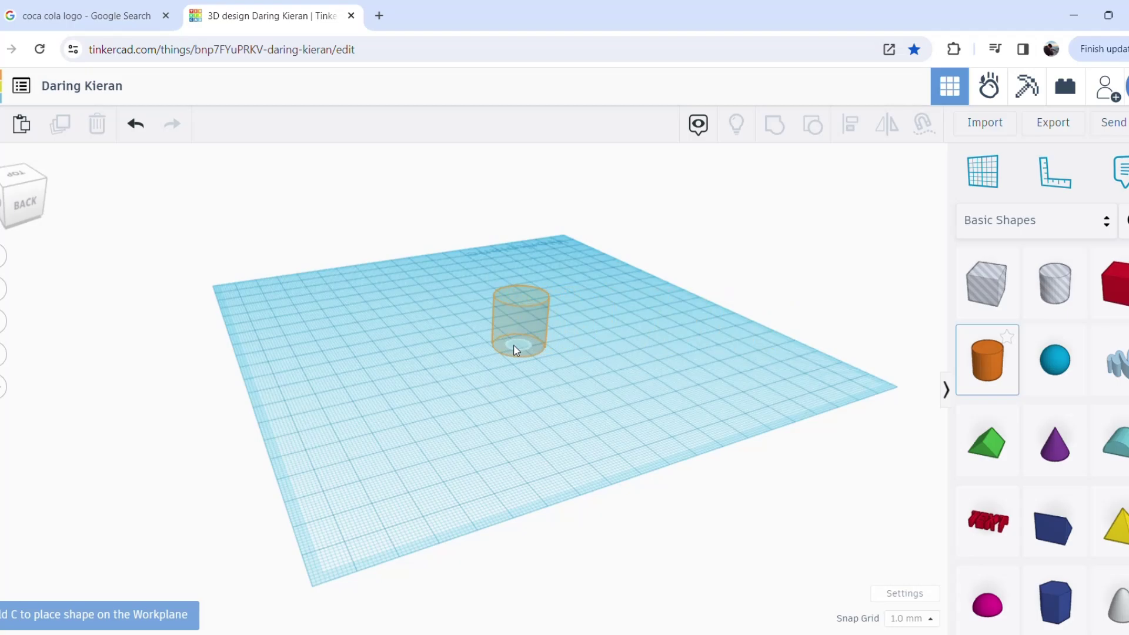
{"action": "left_click", "coordinate": [502, 345]}
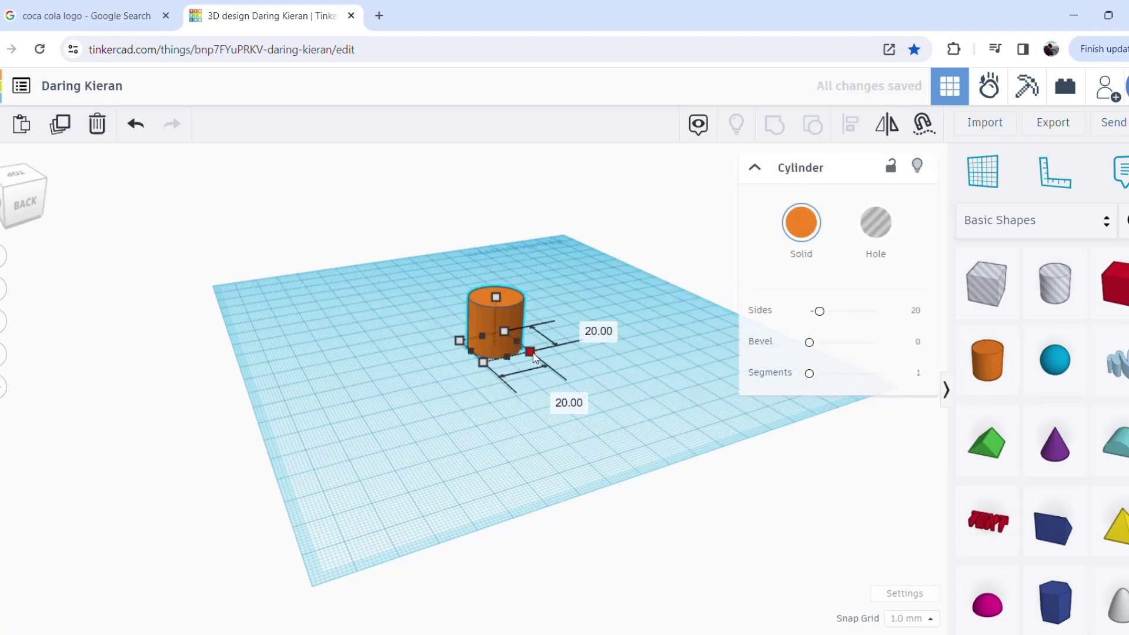
{"action": "left_click", "coordinate": [595, 333]}
{"action": "type", "text": "4"}
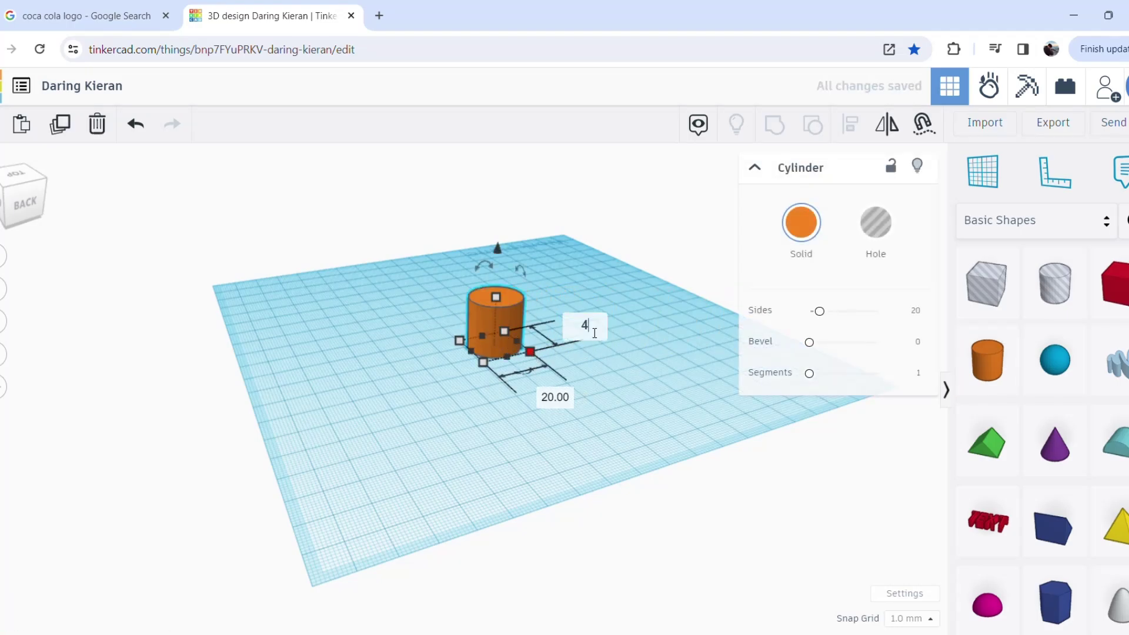
{"action": "type", "text": "0"}
{"action": "key", "text": "Return"}
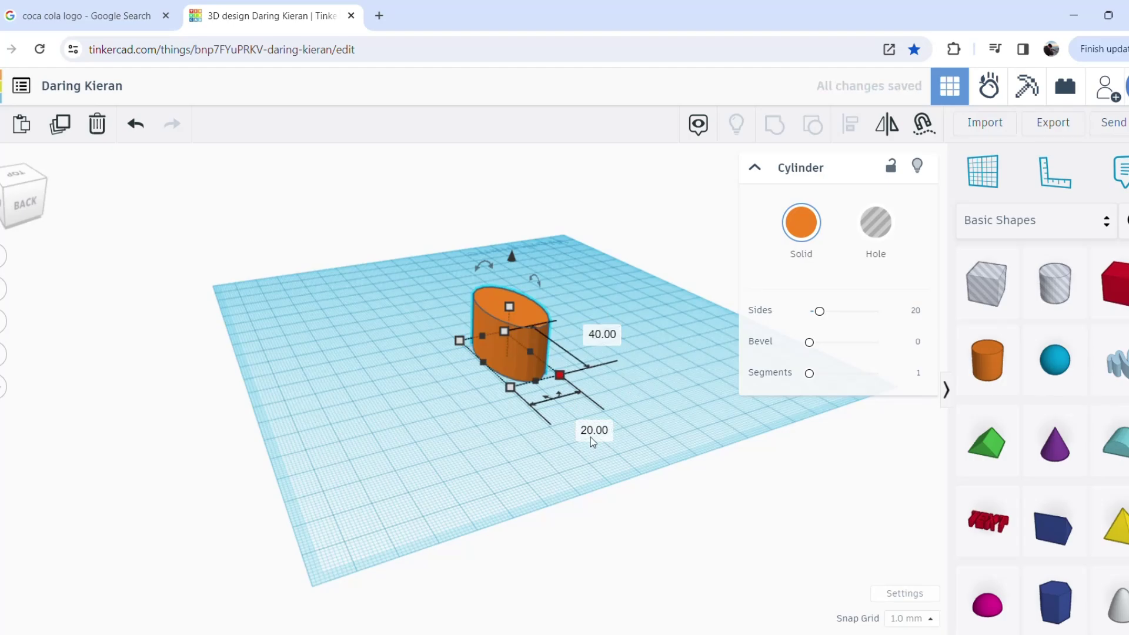
{"action": "type", "text": "40"}
{"action": "key", "text": "Return"}
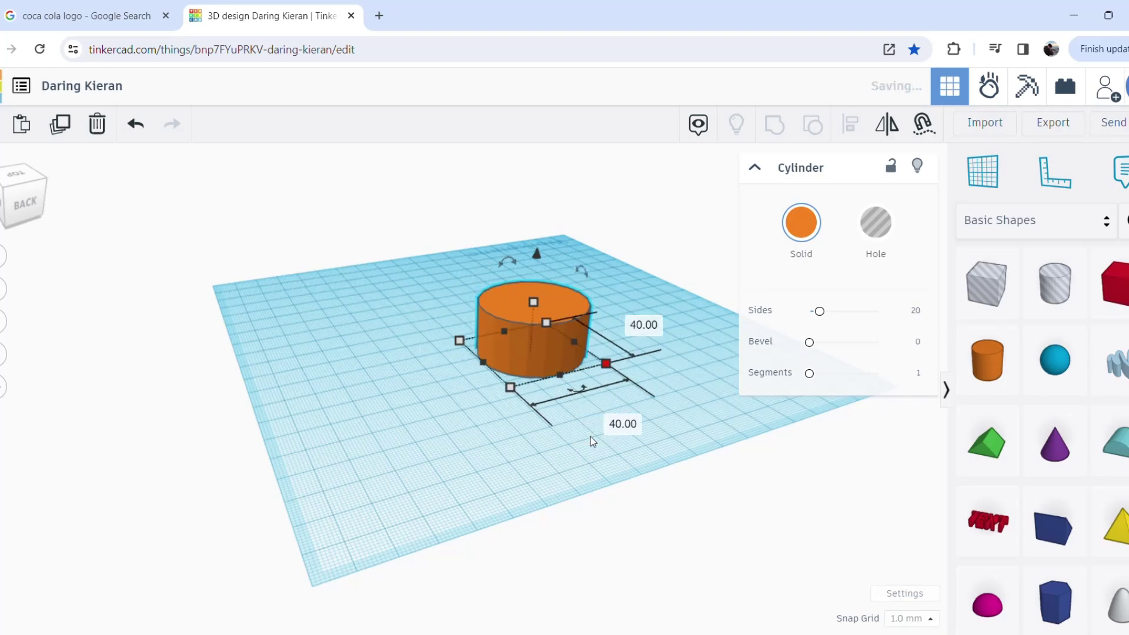
{"action": "left_click", "coordinate": [621, 332]}
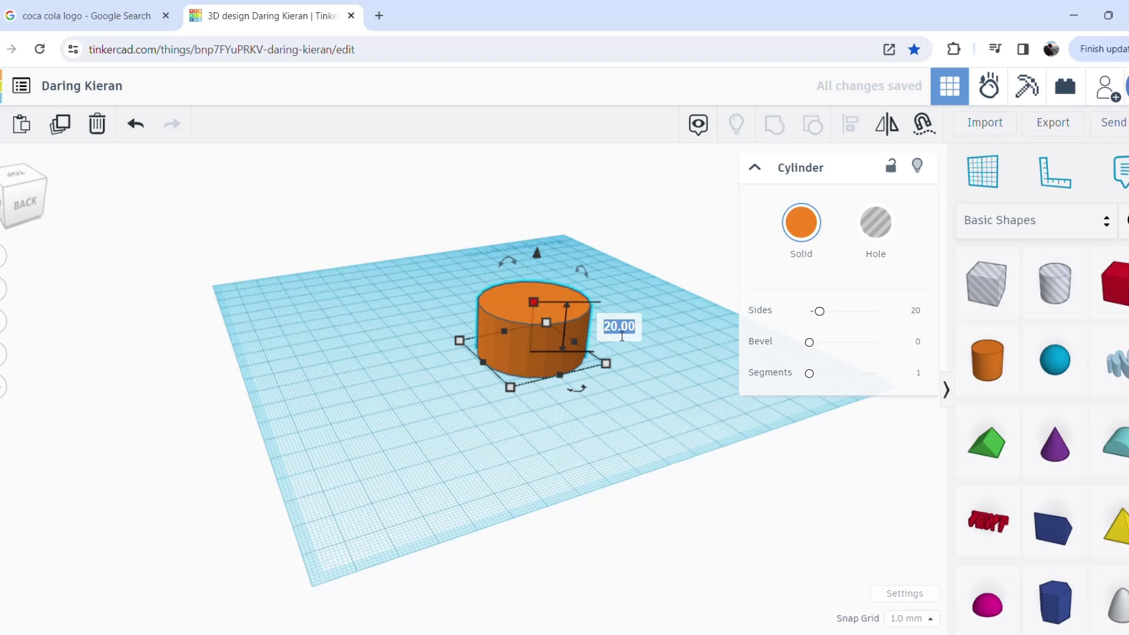
{"action": "type", "text": "4"}
{"action": "key", "text": "Return"}
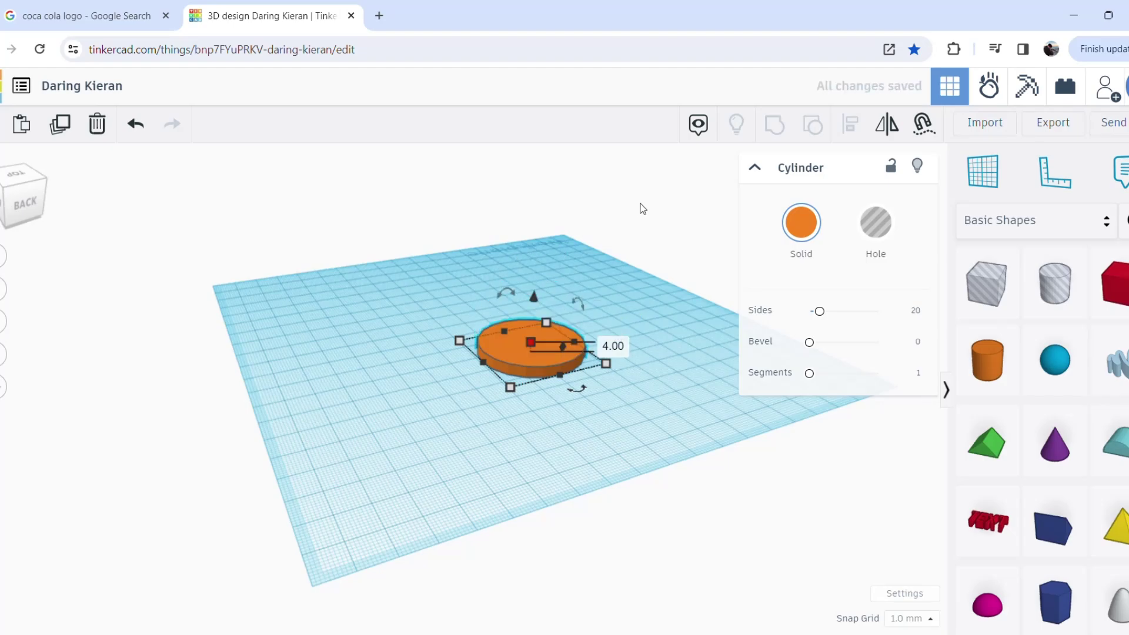
{"action": "left_click", "coordinate": [640, 210]}
{"action": "right_click_drag", "start_coordinate": [563, 335], "coordinate": [600, 275]}
Preview the 1000 Logos Coca-Cola image, then search 'png to svg' and open Convertio's converter.
{"action": "left_click", "coordinate": [148, 8]}
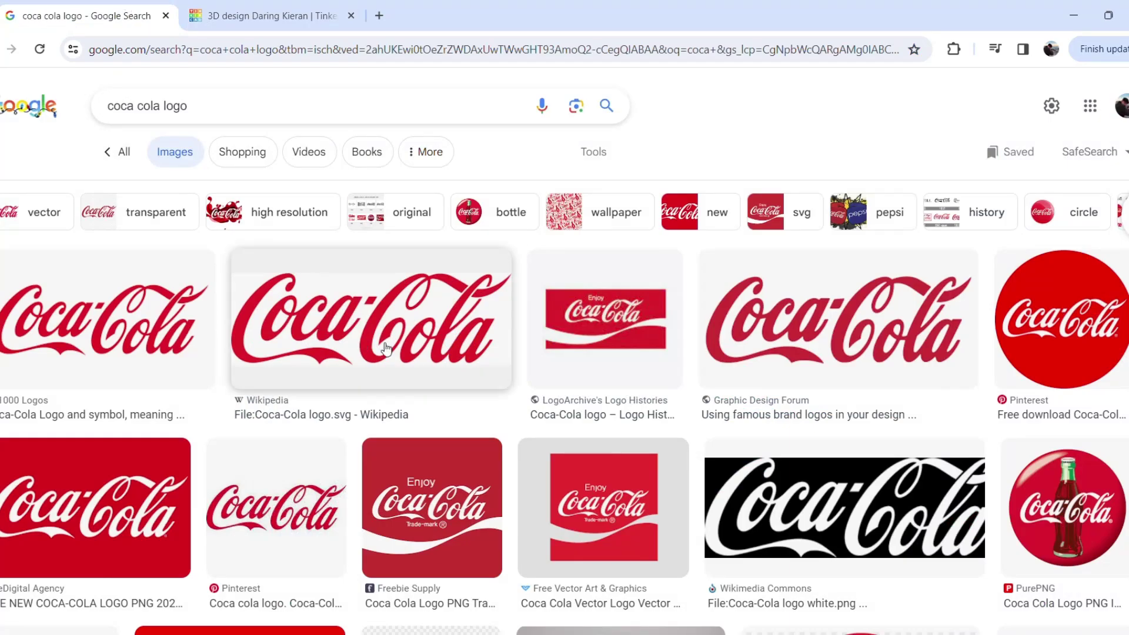
{"action": "left_click", "coordinate": [106, 318]}
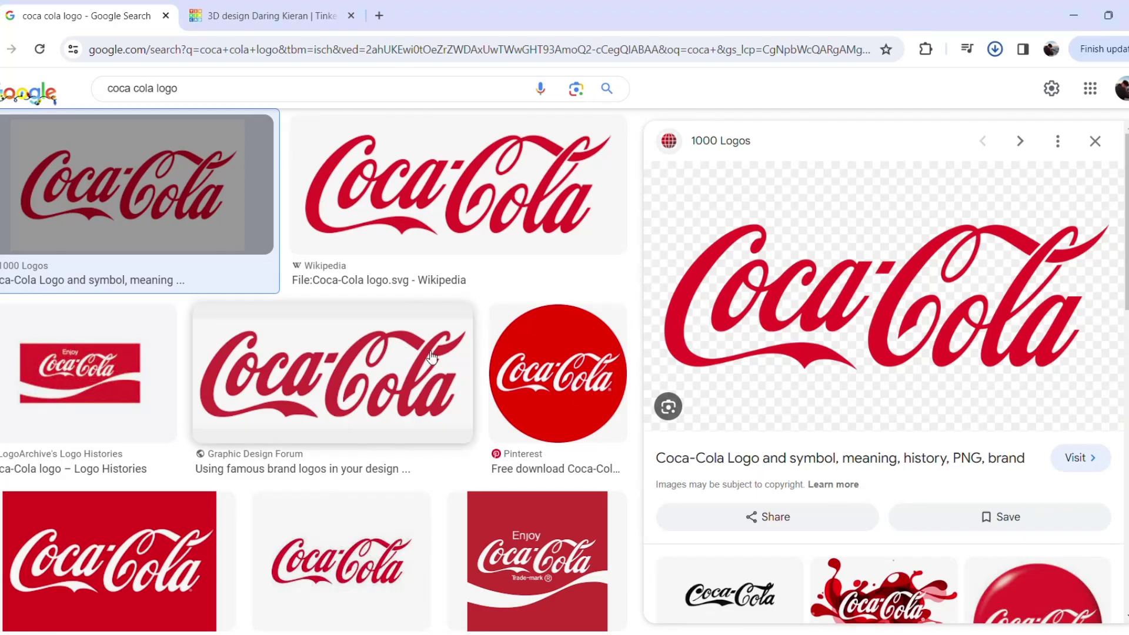
{"action": "left_click", "coordinate": [377, 16]}
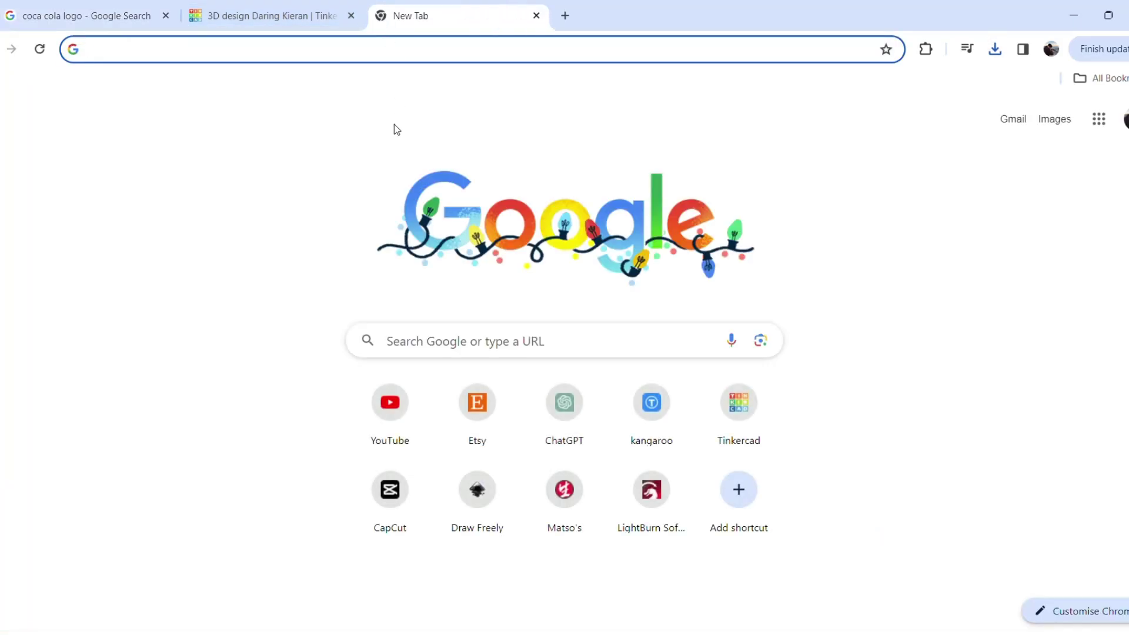
{"action": "type", "text": "png to"}
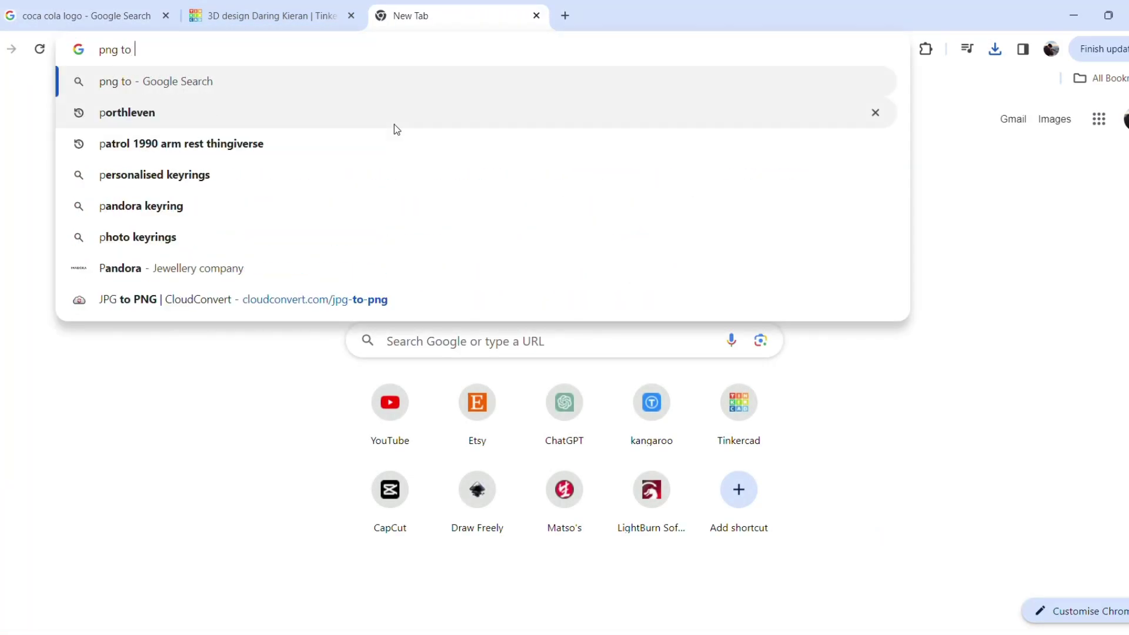
{"action": "type", "text": " svg"}
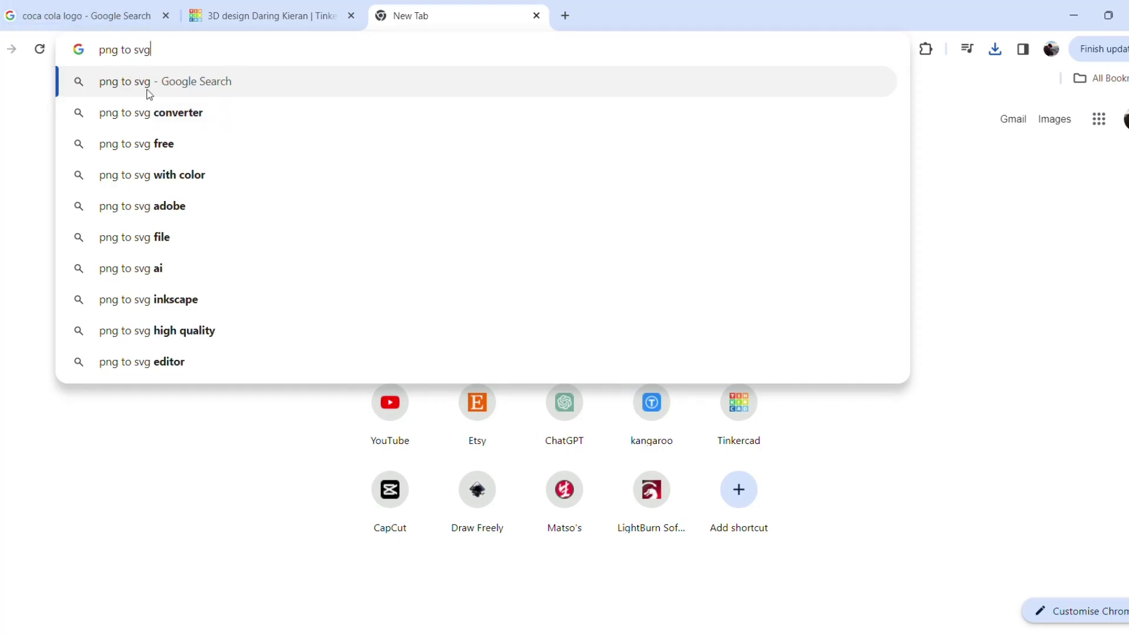
{"action": "left_click", "coordinate": [155, 113]}
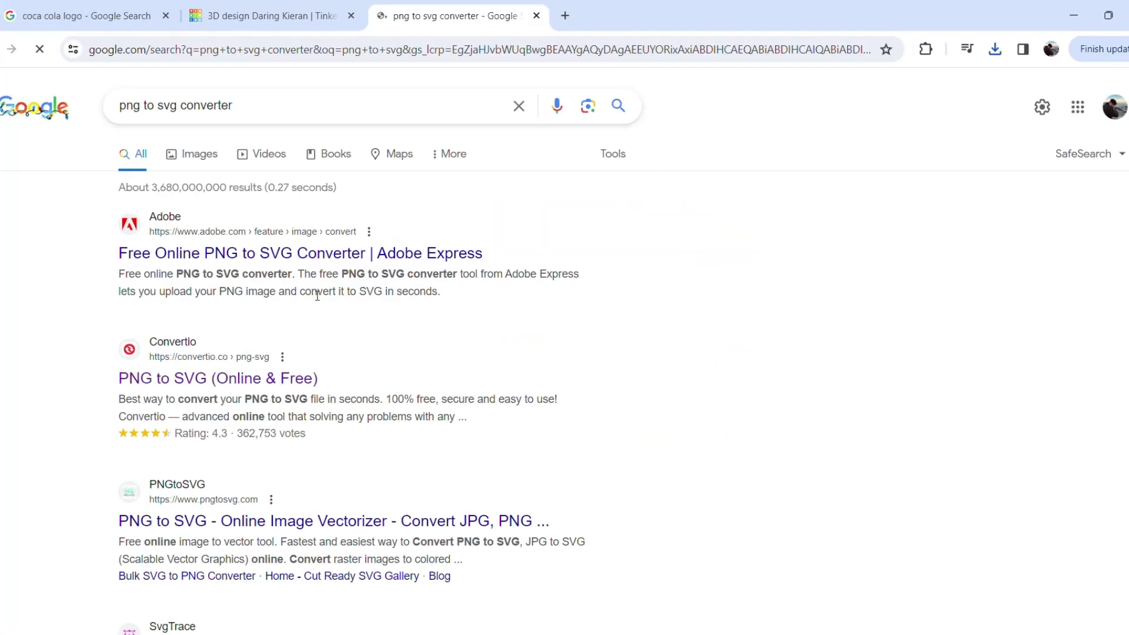
{"action": "scroll", "coordinate": [317, 295], "scroll_direction": "down", "scroll_amount": 1}
{"action": "left_click", "coordinate": [276, 301]}
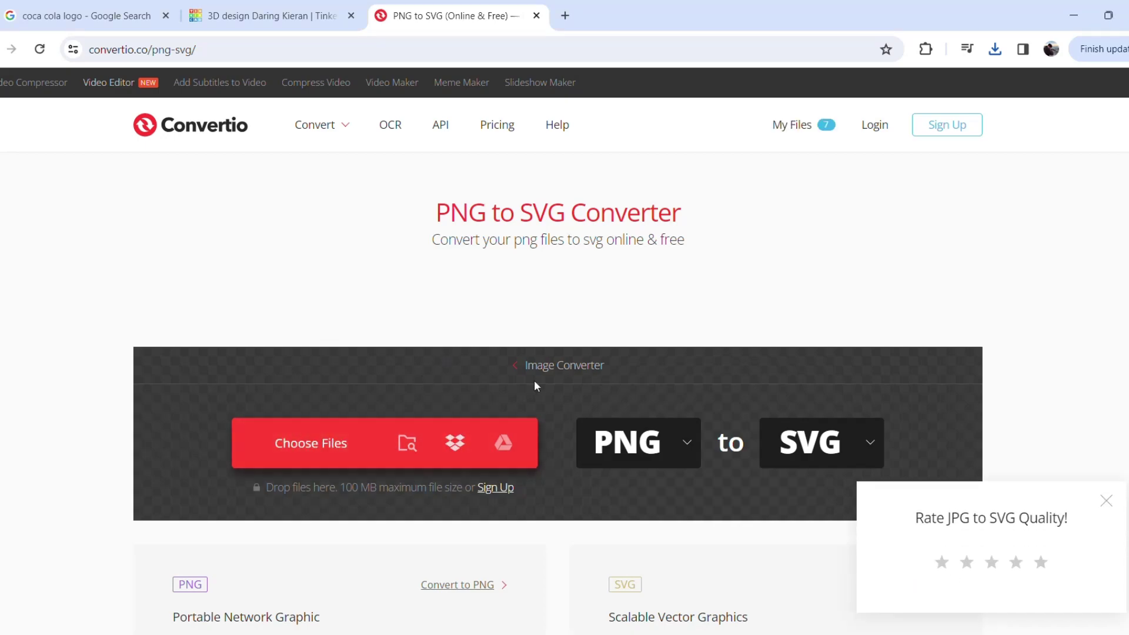
Upload Coca-Cola-logo.png to Convertio, convert it, and download Coca-Cola-logo.svg.
{"action": "scroll", "coordinate": [723, 327], "scroll_direction": "down", "scroll_amount": 3}
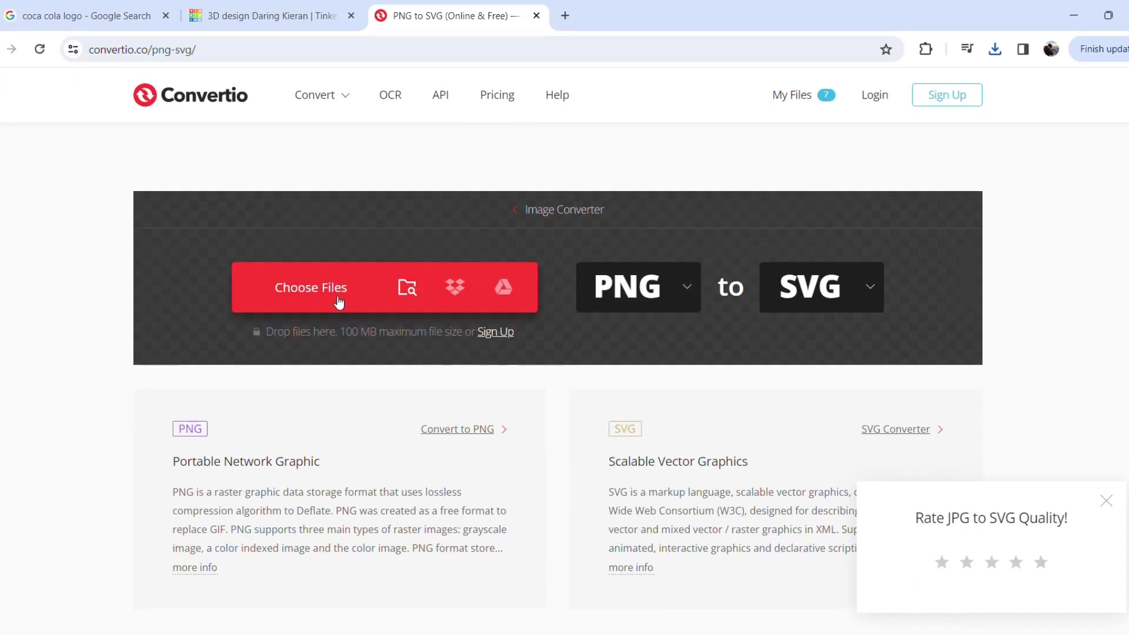
{"action": "left_click", "coordinate": [338, 301]}
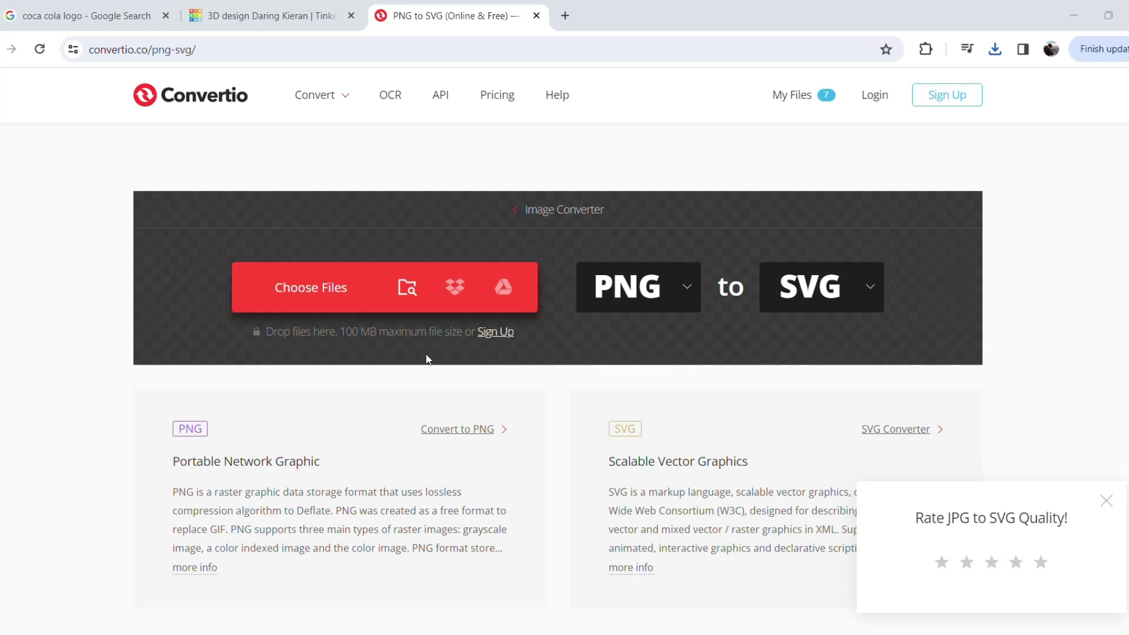
{"action": "left_click", "coordinate": [824, 315]}
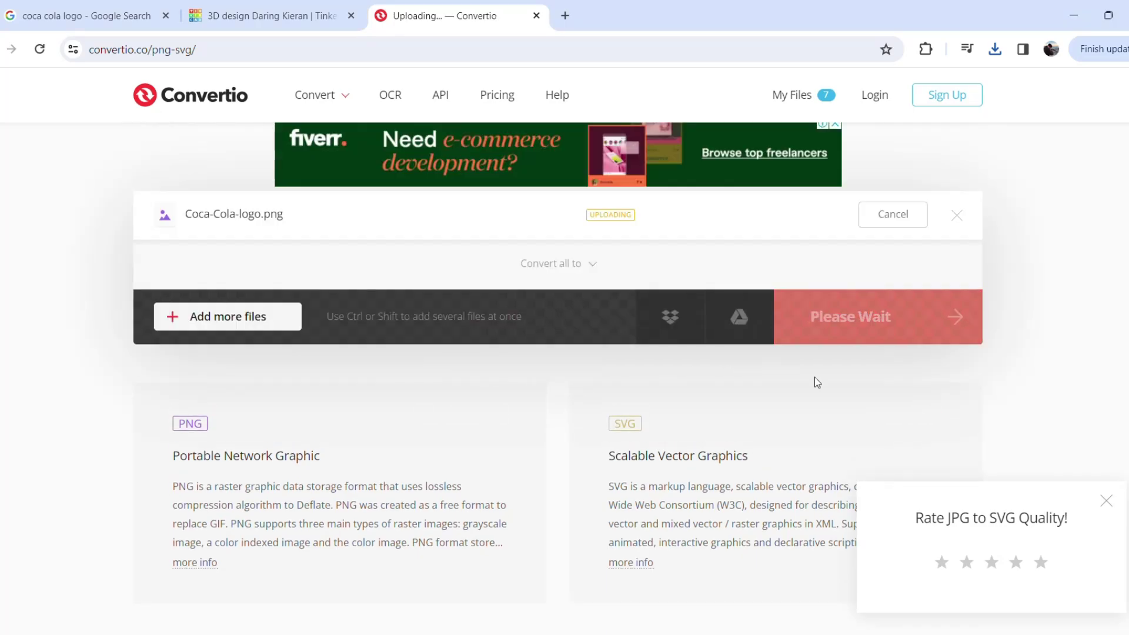
{"action": "left_click", "coordinate": [1116, 509]}
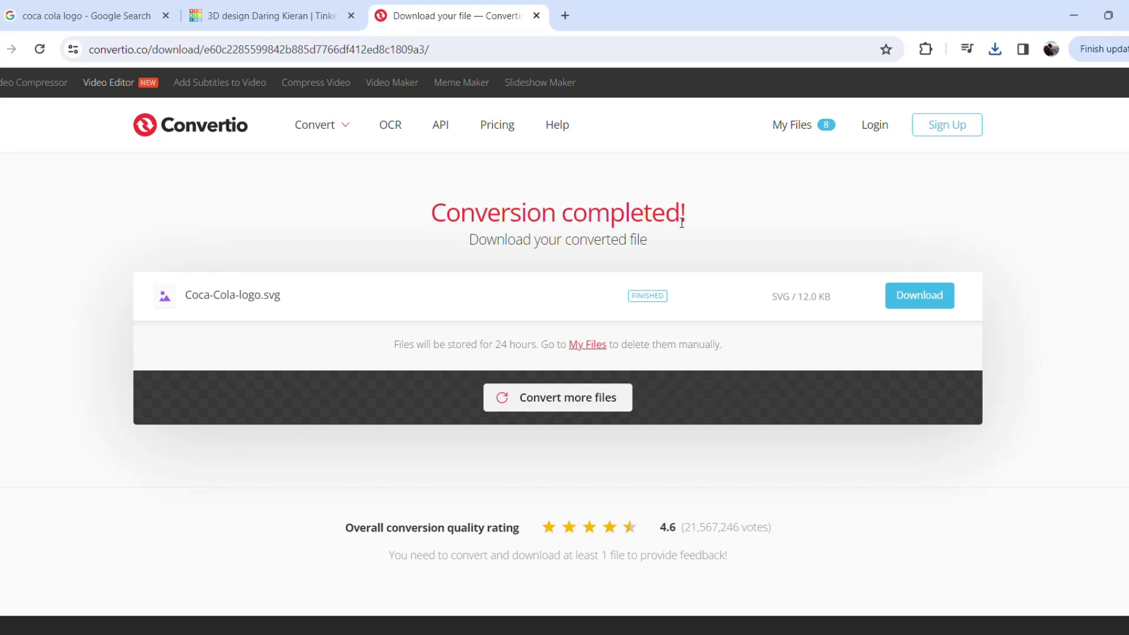
{"action": "left_click", "coordinate": [920, 297]}
Import Coca-Cola-logo.svg into the Tinkercad design, scaled to 40 mm wide by 22.5 mm long.
{"action": "left_click", "coordinate": [320, 15]}
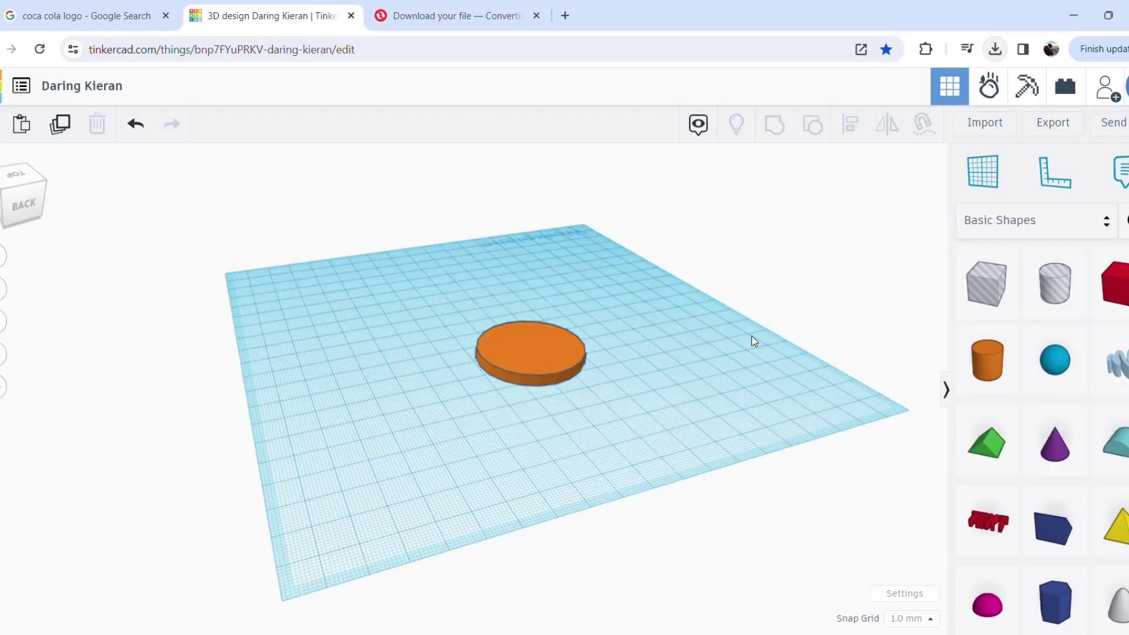
{"action": "right_click_drag", "start_coordinate": [751, 336], "coordinate": [976, 205]}
{"action": "left_click", "coordinate": [996, 125]}
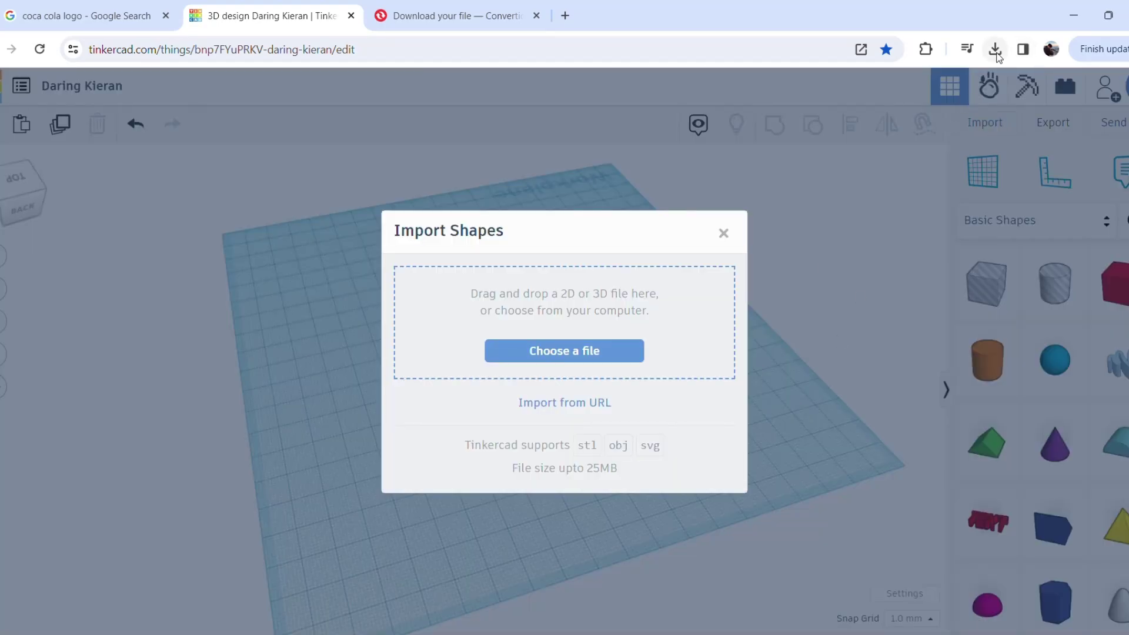
{"action": "left_click_drag", "start_coordinate": [859, 116], "coordinate": [574, 314]}
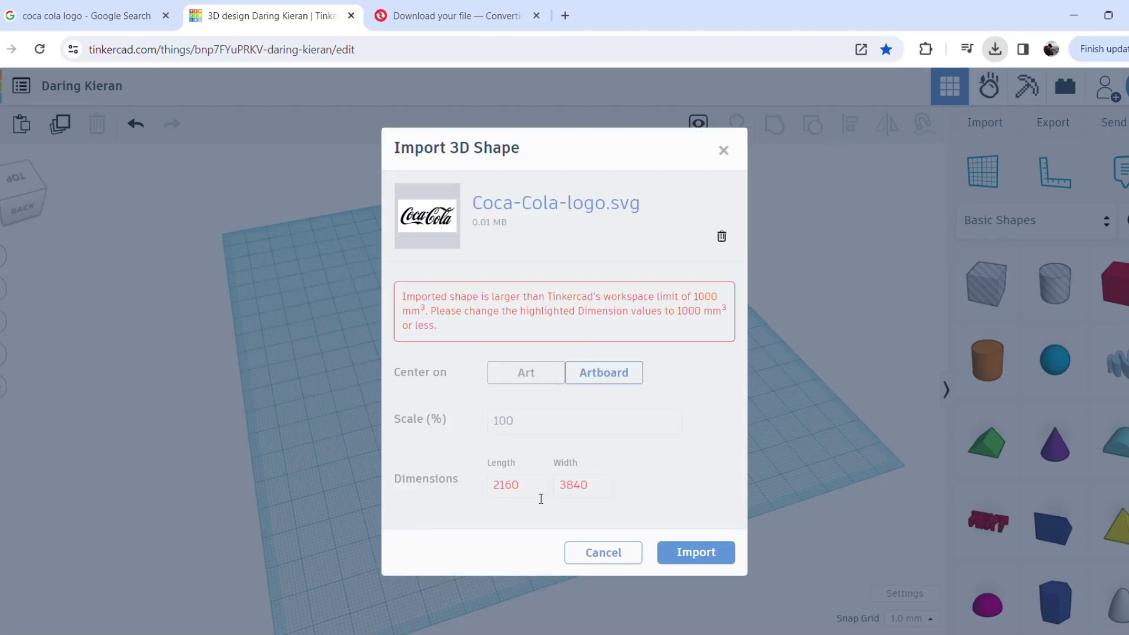
{"action": "left_click_drag", "start_coordinate": [603, 490], "coordinate": [556, 486]}
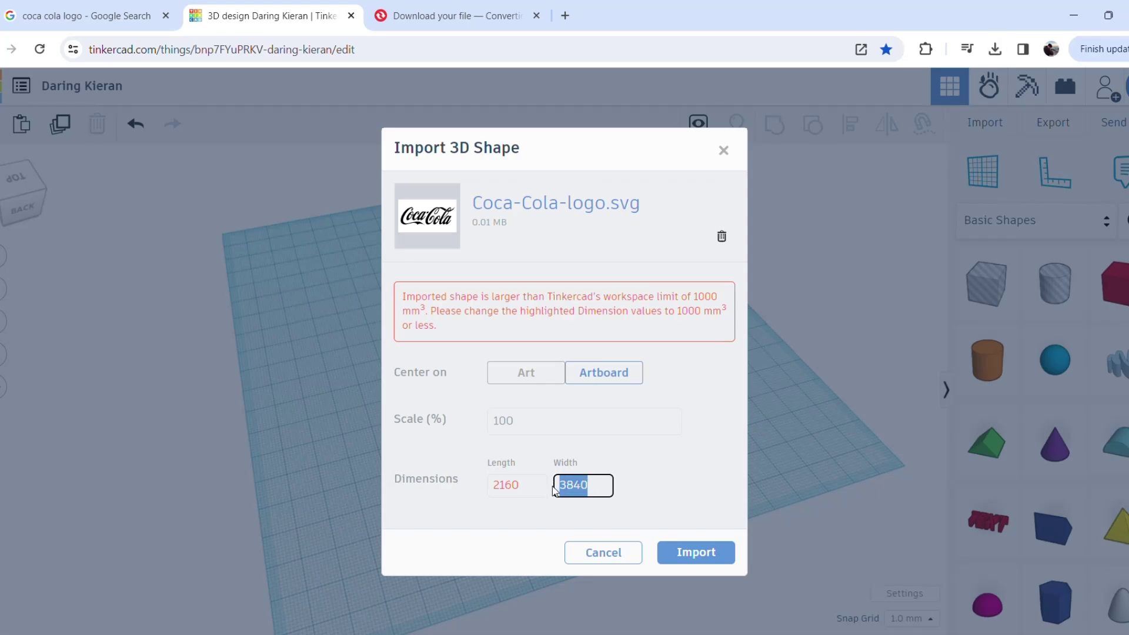
{"action": "type", "text": "40"}
{"action": "left_click", "coordinate": [535, 490]}
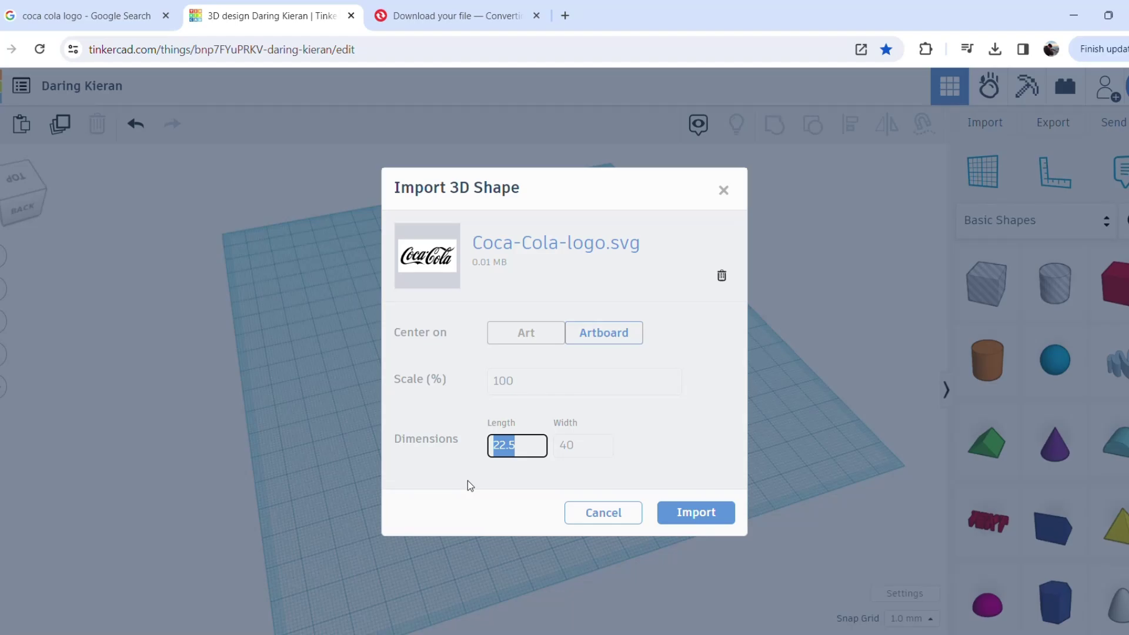
{"action": "left_click", "coordinate": [693, 513]}
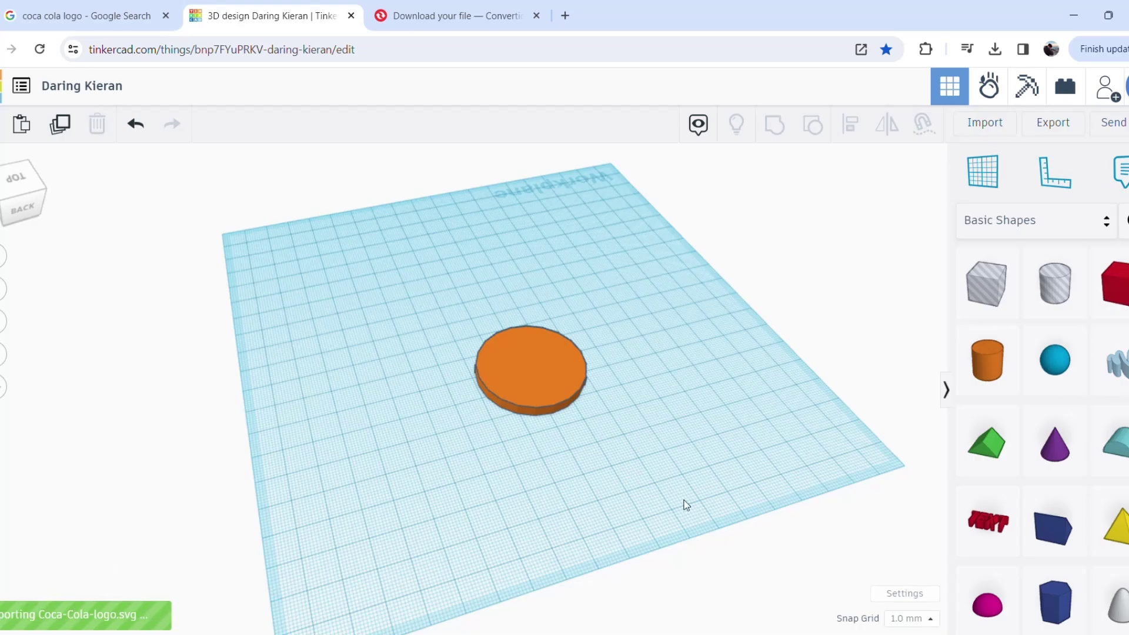
Rotate the Coca-Cola logo by 180° so it reads correctly.
{"action": "right_click_drag", "start_coordinate": [686, 504], "coordinate": [643, 476]}
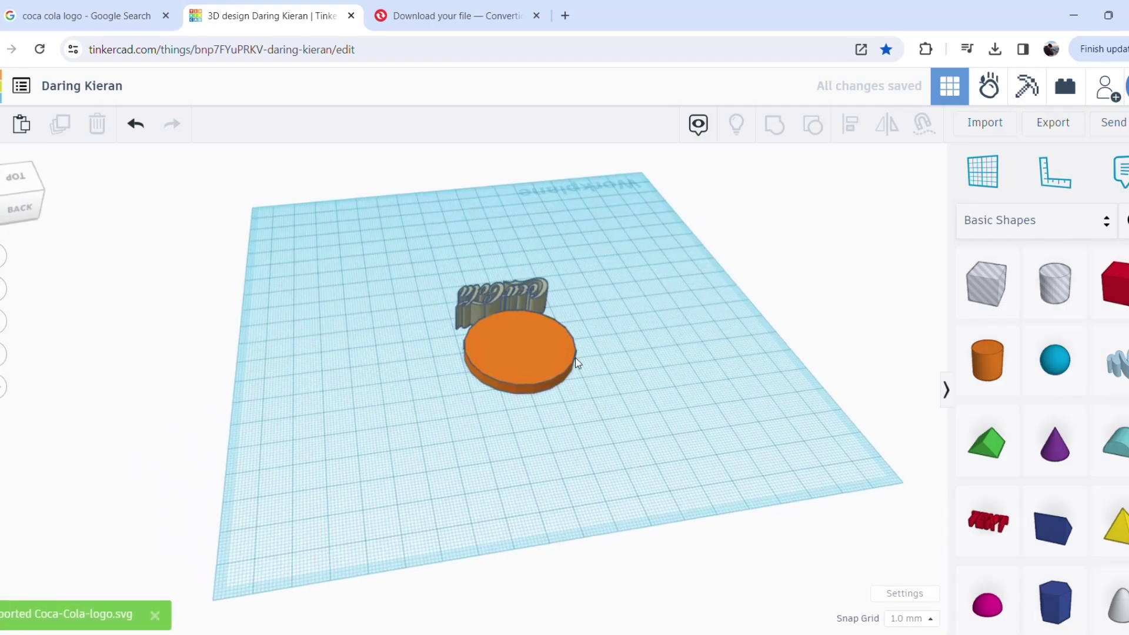
{"action": "left_click", "coordinate": [534, 291]}
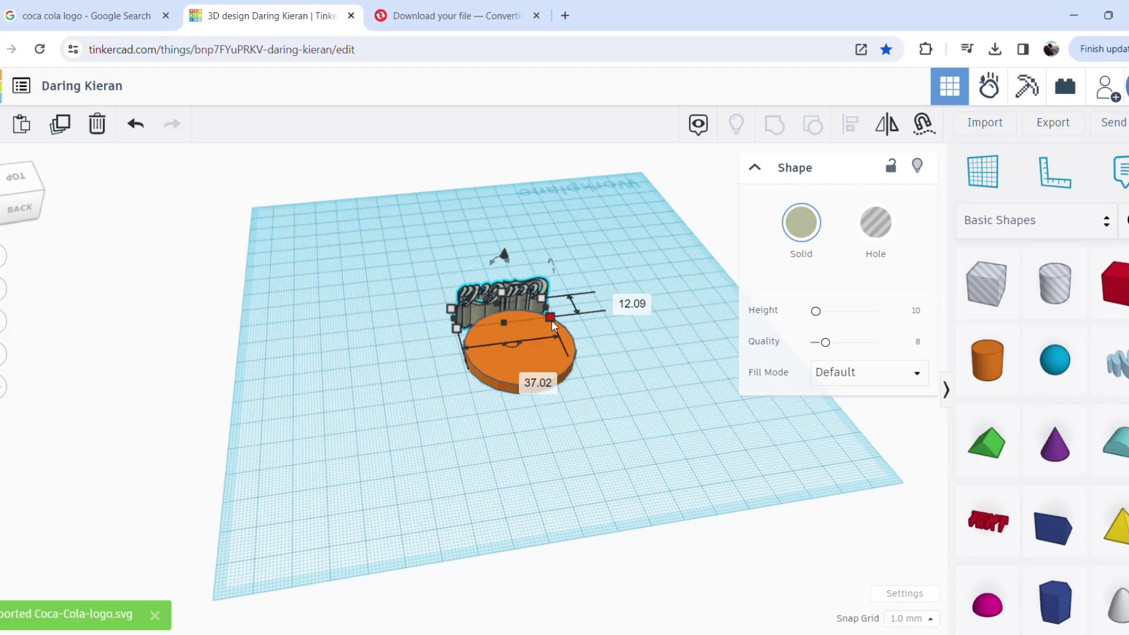
{"action": "scroll", "coordinate": [552, 321], "scroll_direction": "up", "scroll_amount": 1}
{"action": "right_click_drag", "start_coordinate": [622, 368], "coordinate": [435, 388]}
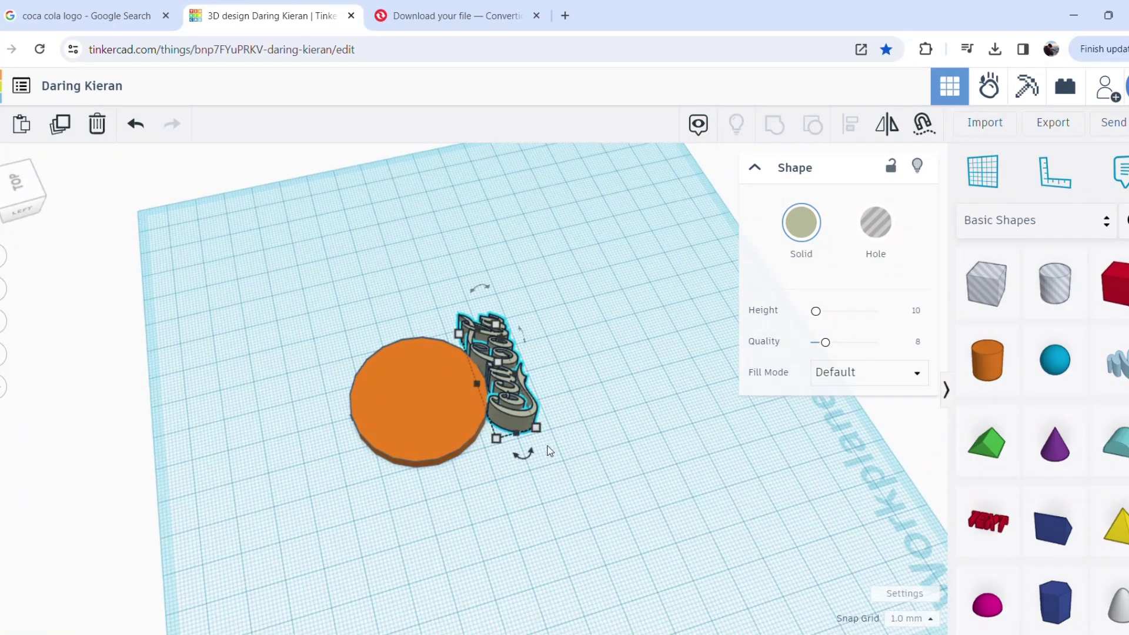
{"action": "left_click_drag", "start_coordinate": [524, 453], "coordinate": [478, 302]}
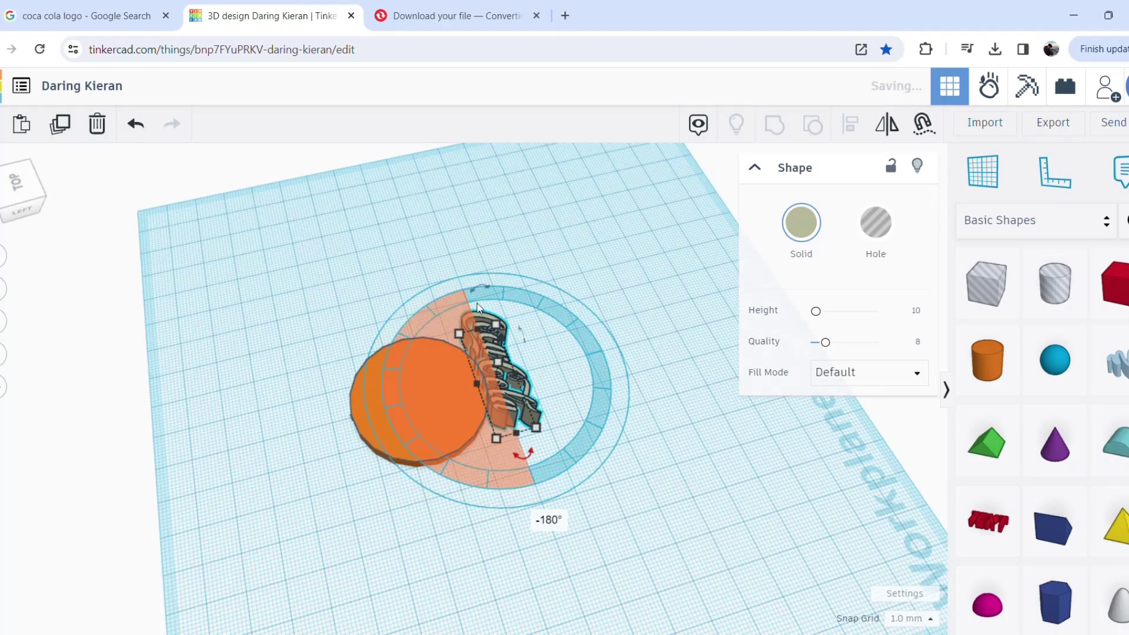
Move the Coca-Cola logo onto the orange disc.
{"action": "left_click", "coordinate": [424, 513]}
{"action": "left_click", "coordinate": [497, 422]}
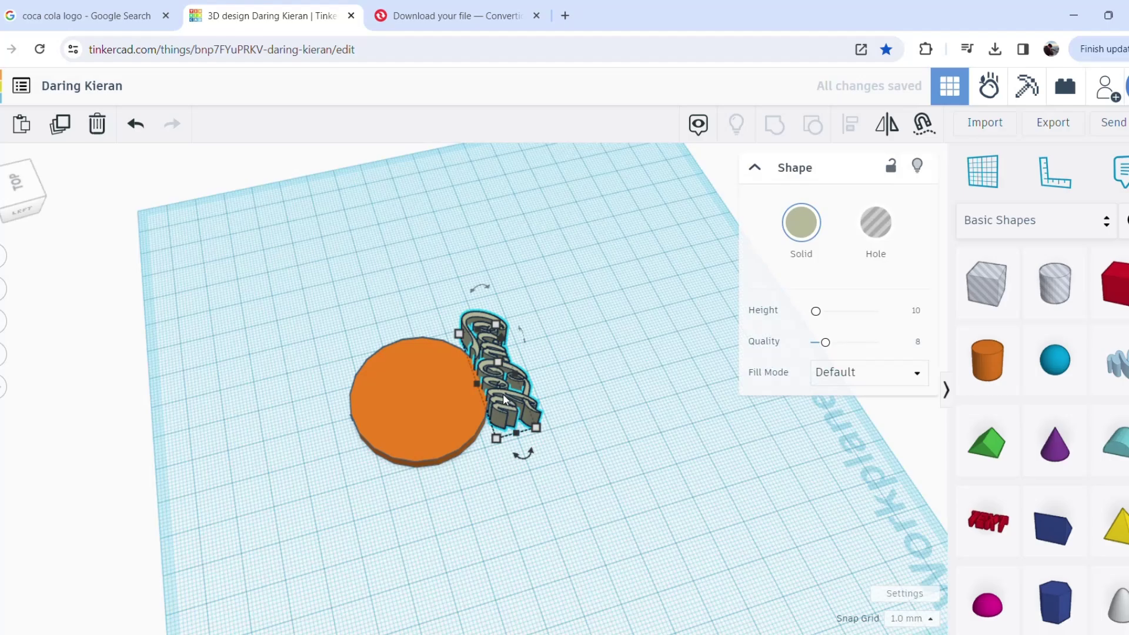
{"action": "left_click_drag", "start_coordinate": [498, 422], "coordinate": [424, 415]}
Nudge the logo on the disc and scale it down to about 34.02 × 13.00 mm.
{"action": "left_click", "coordinate": [479, 521]}
{"action": "right_click_drag", "start_coordinate": [479, 521], "coordinate": [646, 485]}
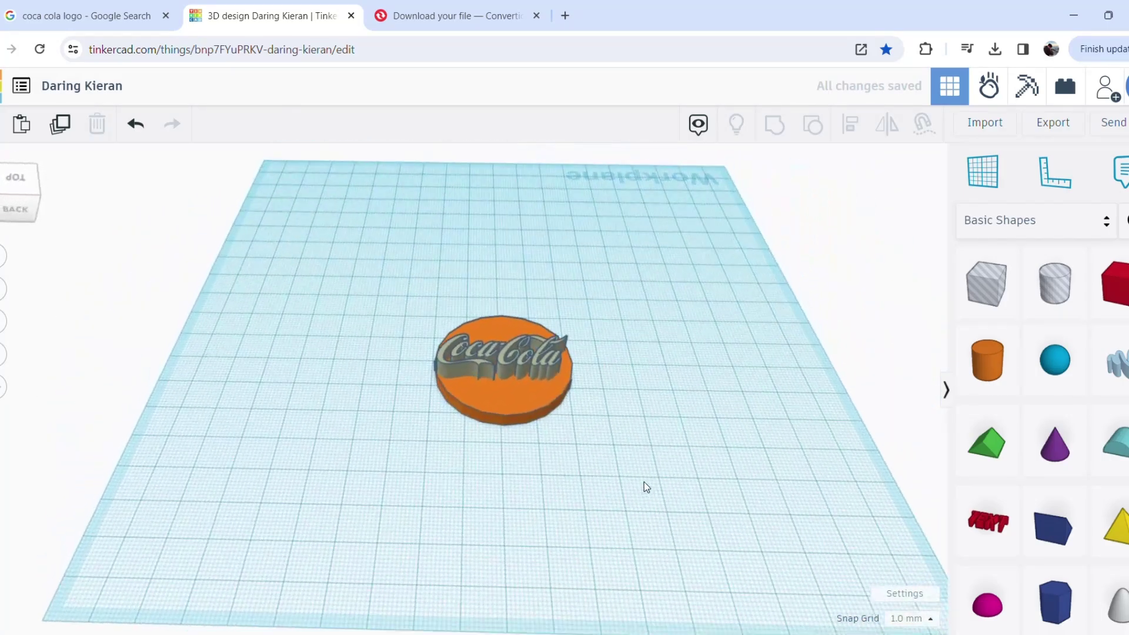
{"action": "left_click", "coordinate": [501, 377]}
{"action": "left_click_drag", "start_coordinate": [530, 369], "coordinate": [548, 372]}
{"action": "right_click_drag", "start_coordinate": [548, 372], "coordinate": [633, 478]}
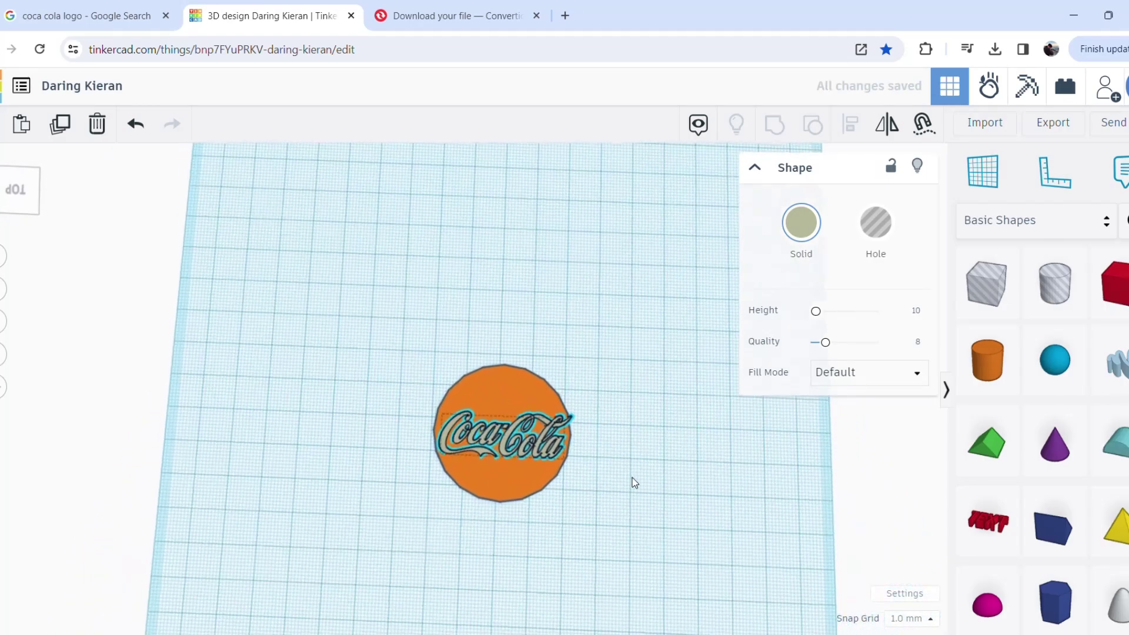
{"action": "left_click_drag", "start_coordinate": [563, 422], "coordinate": [559, 415]}
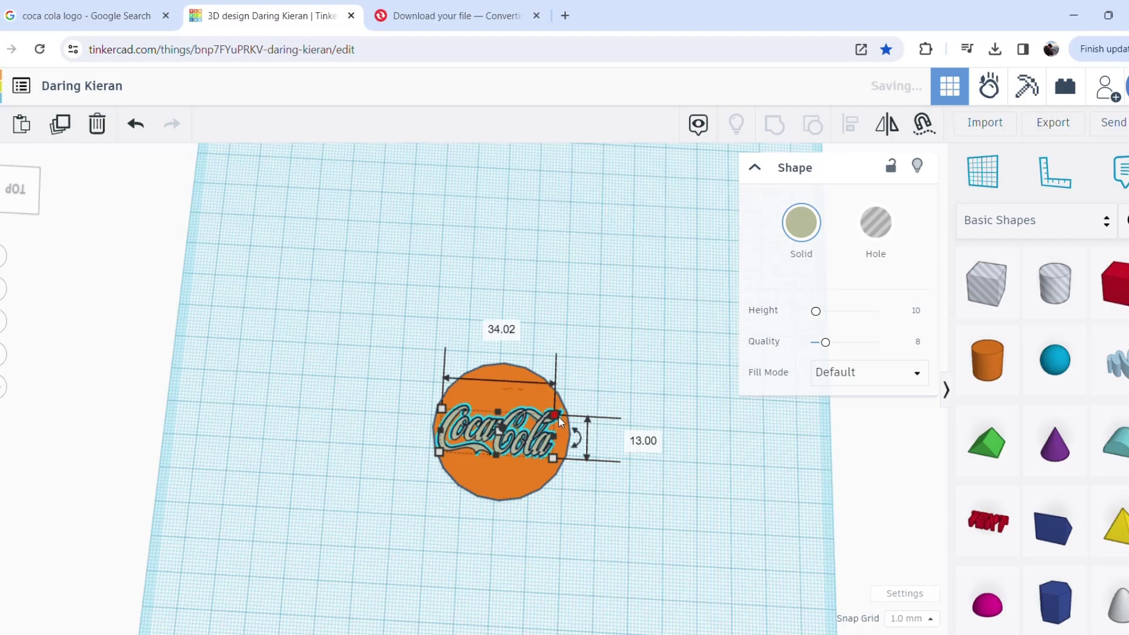
{"action": "left_click", "coordinate": [618, 395]}
{"action": "right_click_drag", "start_coordinate": [601, 501], "coordinate": [603, 483]}
{"action": "left_click", "coordinate": [531, 428]}
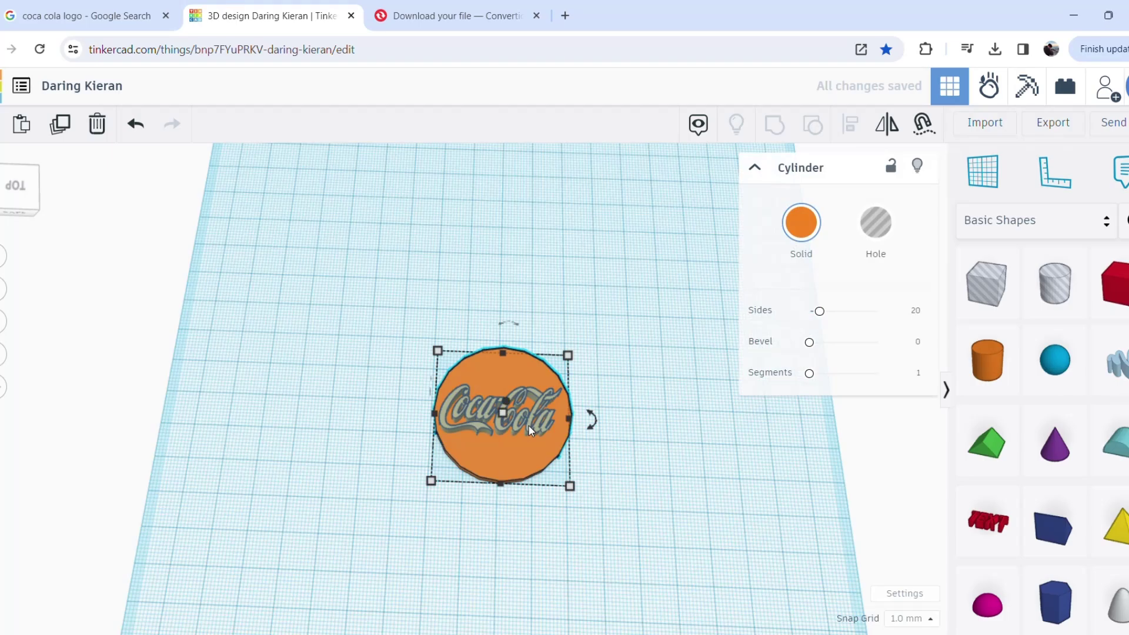
{"action": "left_click", "coordinate": [531, 426]}
{"action": "left_click", "coordinate": [588, 446]}
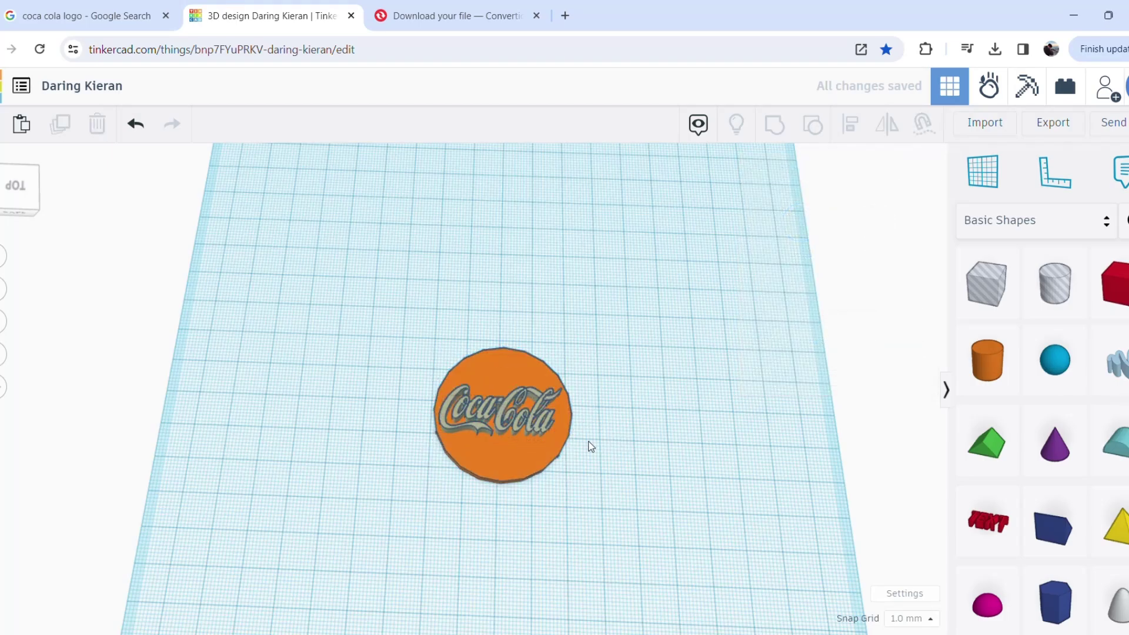
Set the orange disc's height to 2 mm.
{"action": "left_click", "coordinate": [562, 449]}
{"action": "right_click_drag", "start_coordinate": [562, 450], "coordinate": [542, 408]}
{"action": "left_click", "coordinate": [503, 336]}
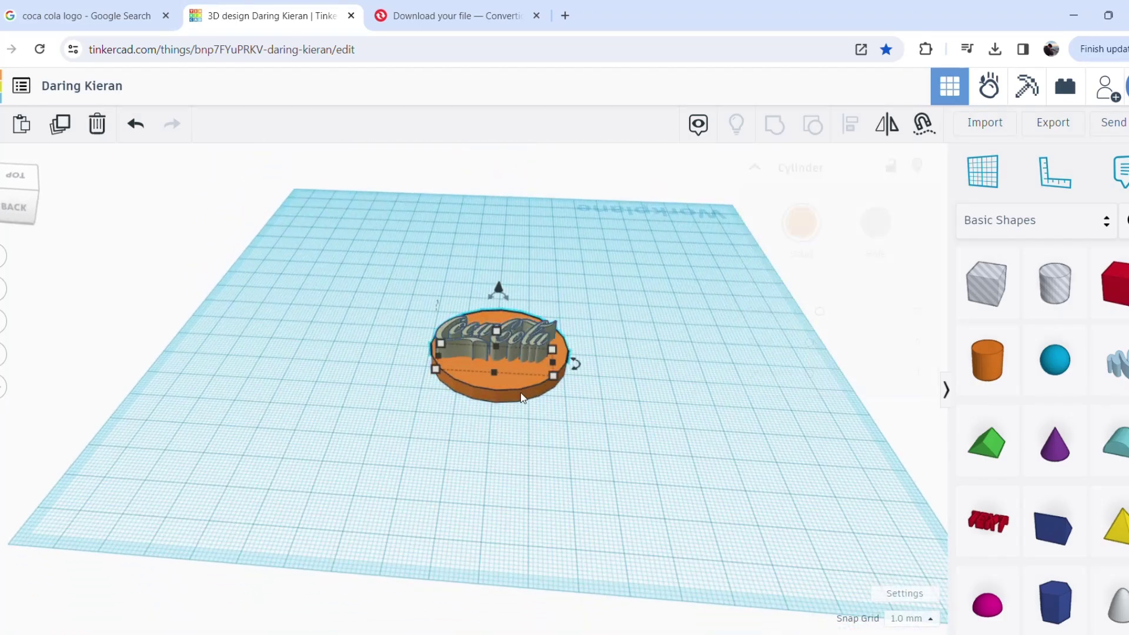
{"action": "mouse_move", "coordinate": [498, 327]}
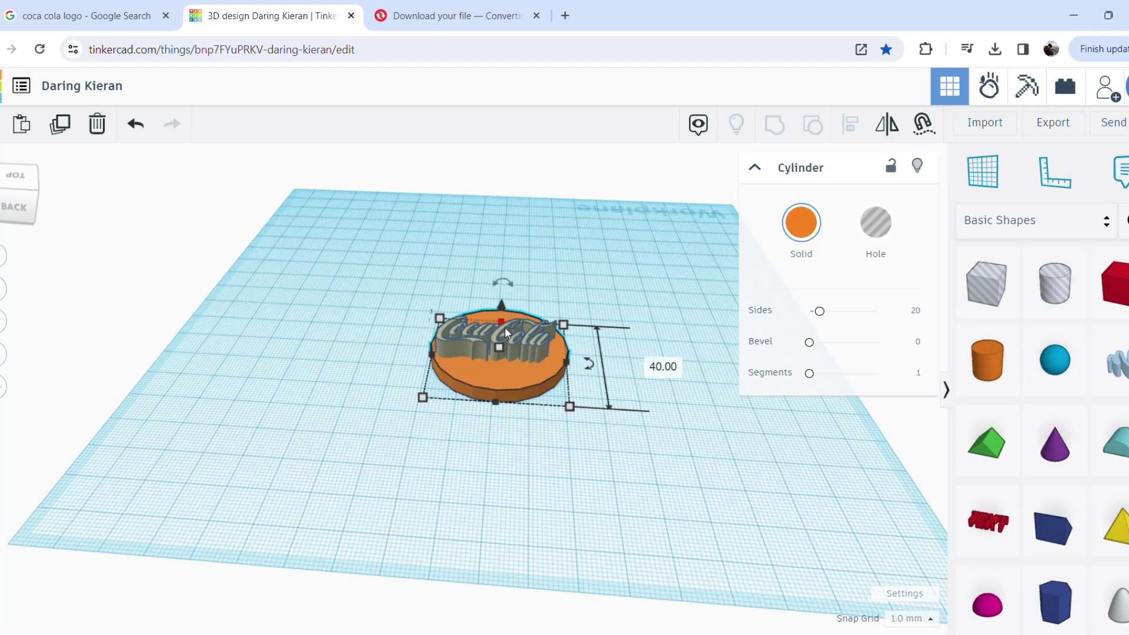
{"action": "right_click_drag", "start_coordinate": [503, 323], "coordinate": [517, 357]}
{"action": "left_click", "coordinate": [600, 365]}
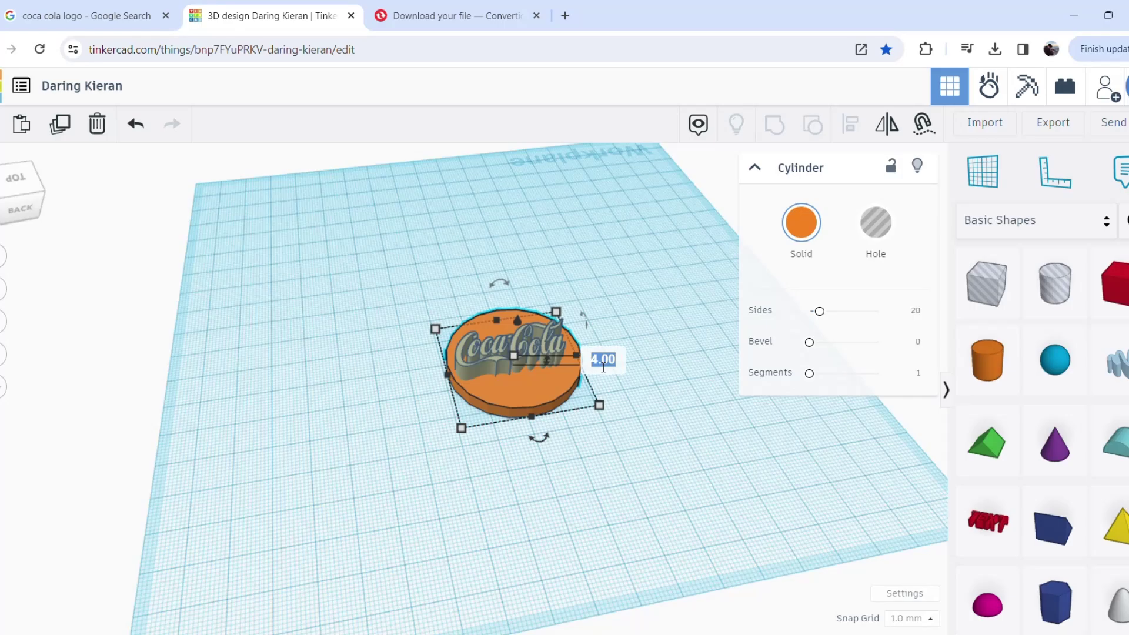
{"action": "type", "text": "2"}
{"action": "key", "text": "Return"}
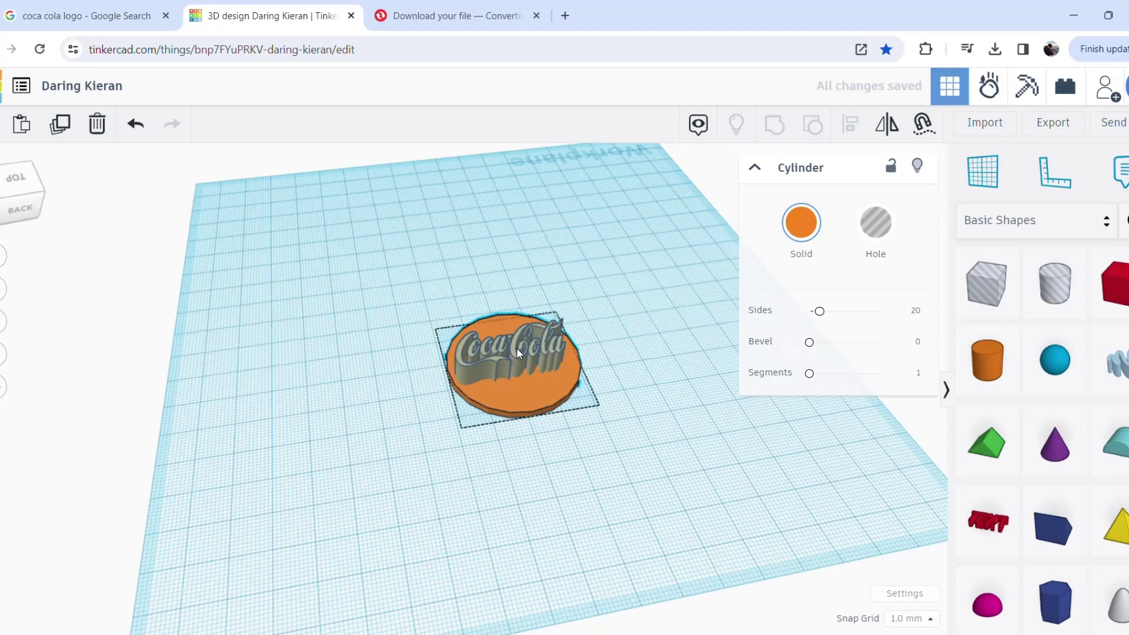
Set the Coca-Cola logo's height to 4 mm.
{"action": "left_click", "coordinate": [513, 347]}
{"action": "left_click", "coordinate": [609, 361]}
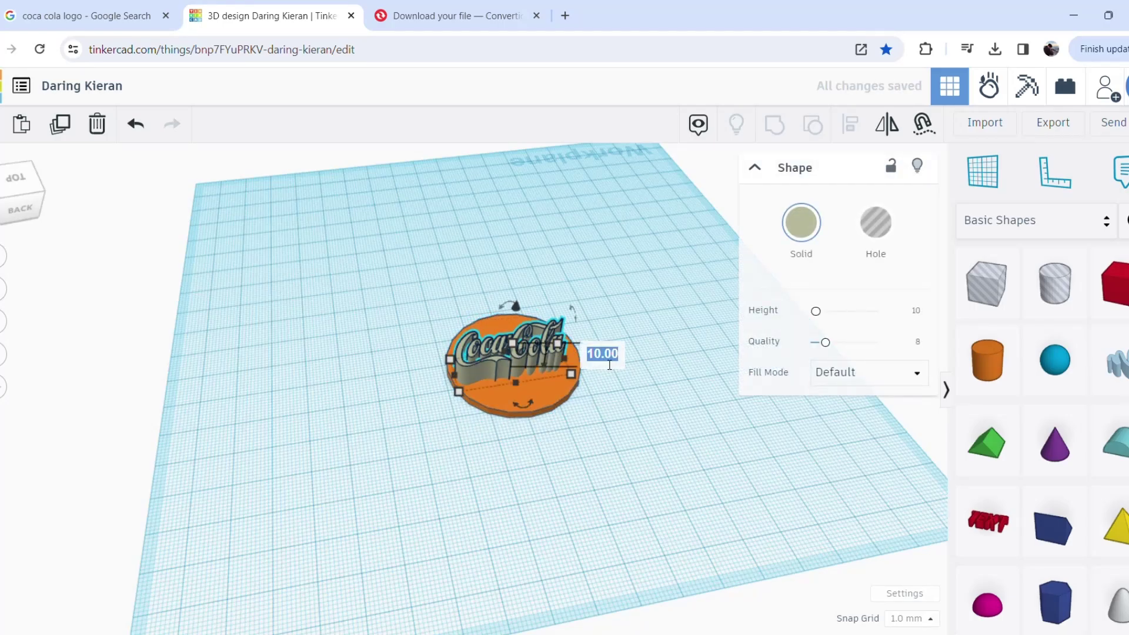
{"action": "type", "text": "4"}
{"action": "key", "text": "Return"}
{"action": "left_click", "coordinate": [605, 293]}
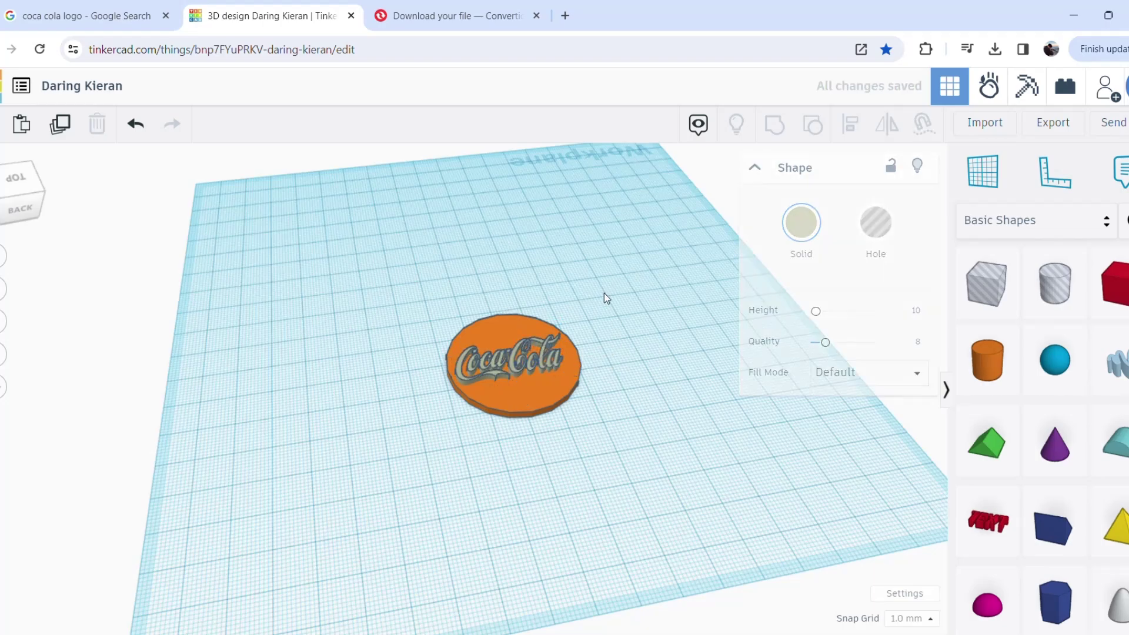
Bring a second cylinder into the design for the keyring hole.
{"action": "right_click_drag", "start_coordinate": [605, 293], "coordinate": [599, 421]}
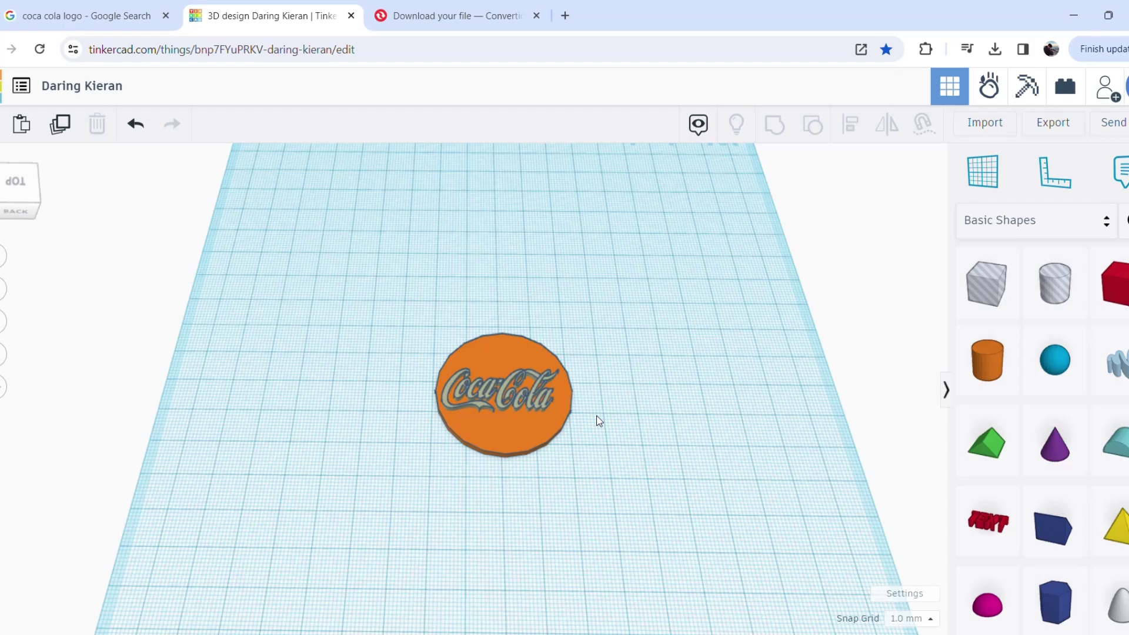
{"action": "right_click_drag", "start_coordinate": [655, 394], "coordinate": [618, 359]}
{"action": "left_click_drag", "start_coordinate": [1068, 288], "coordinate": [605, 335]}
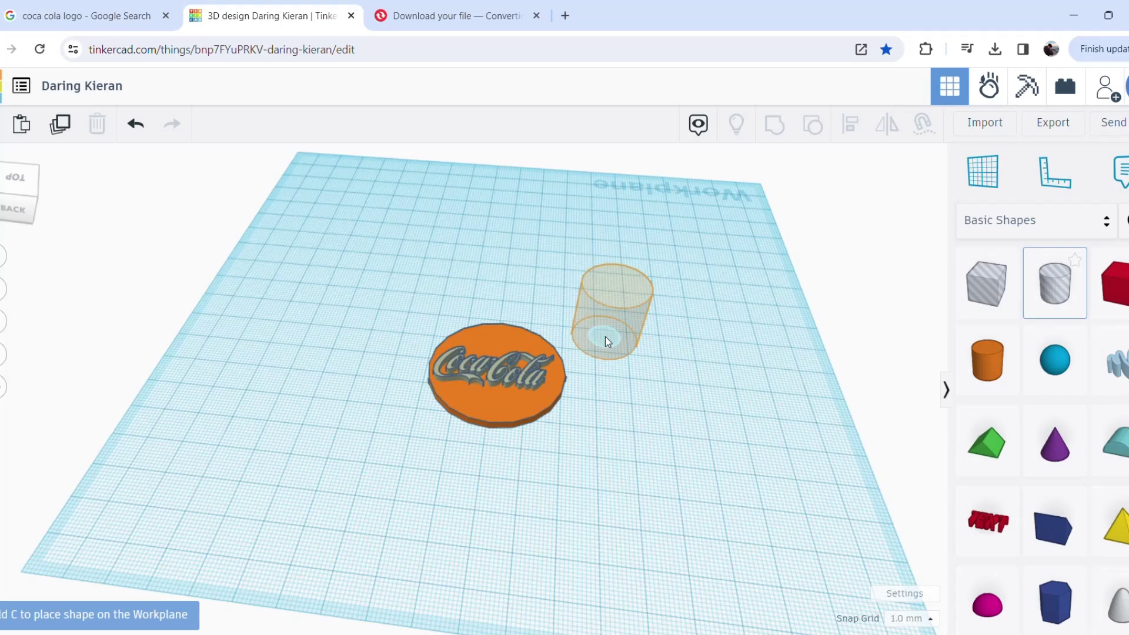
Place the hole cylinder on the disc and set its height and width to 5 mm.
{"action": "left_click_drag", "start_coordinate": [605, 336], "coordinate": [502, 338]}
{"action": "mouse_move", "coordinate": [536, 322]}
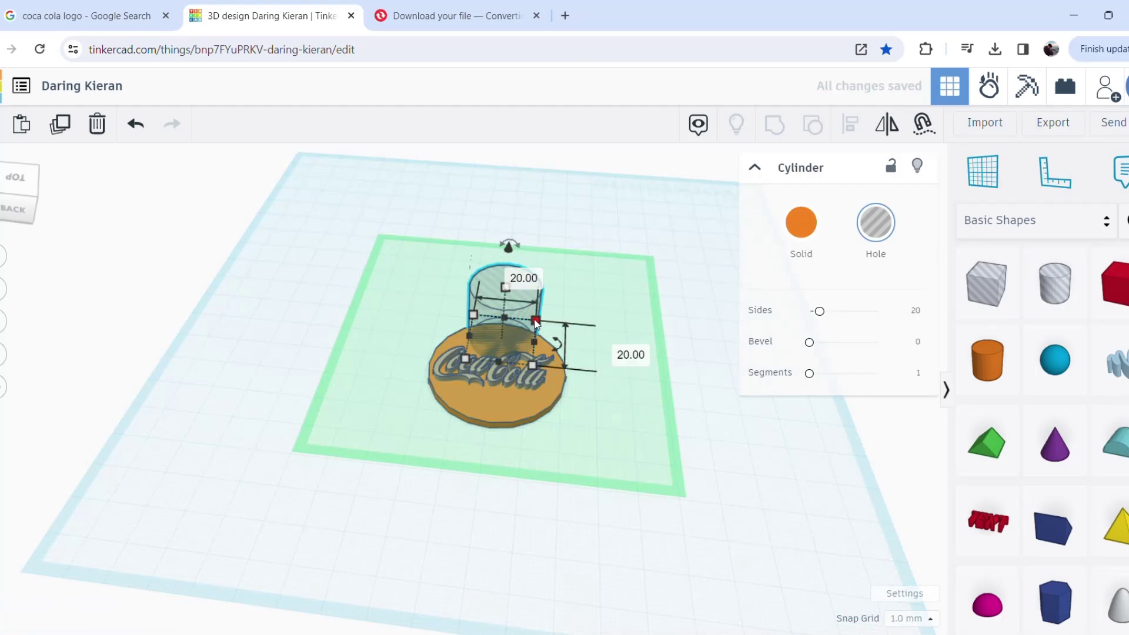
{"action": "mouse_move", "coordinate": [533, 364]}
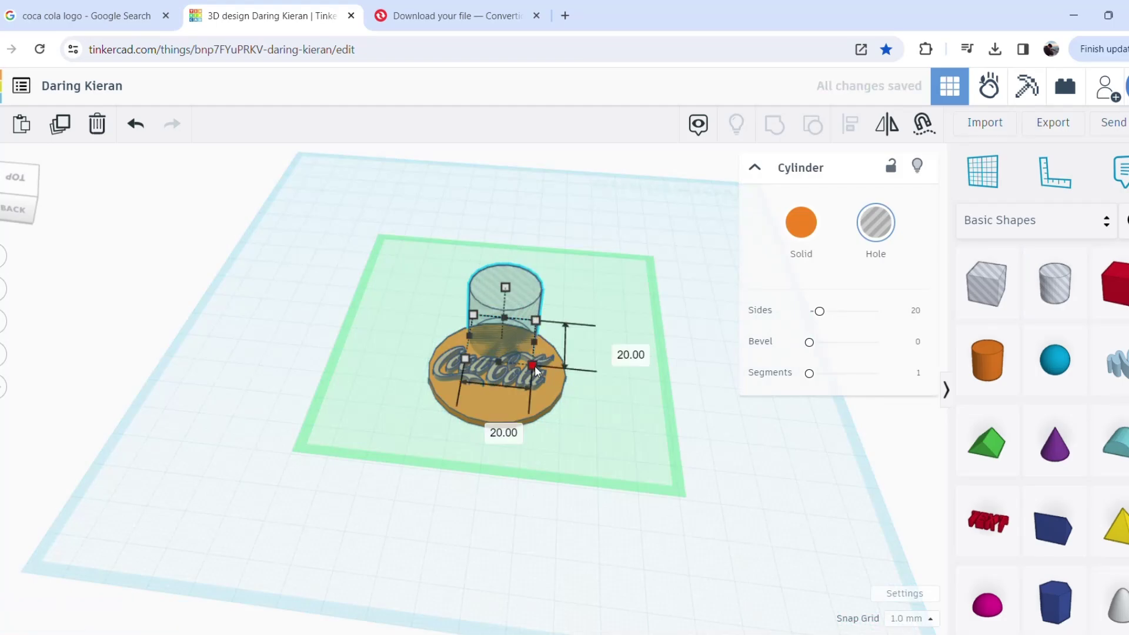
{"action": "type", "text": "5"}
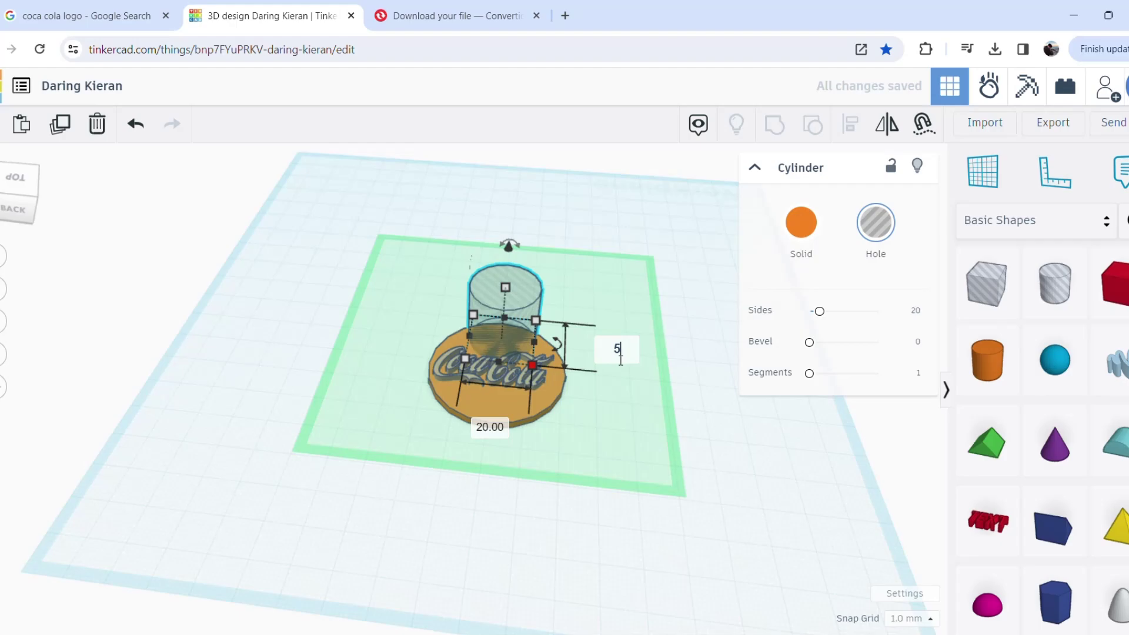
{"action": "key", "text": "Return"}
{"action": "left_click", "coordinate": [494, 389]}
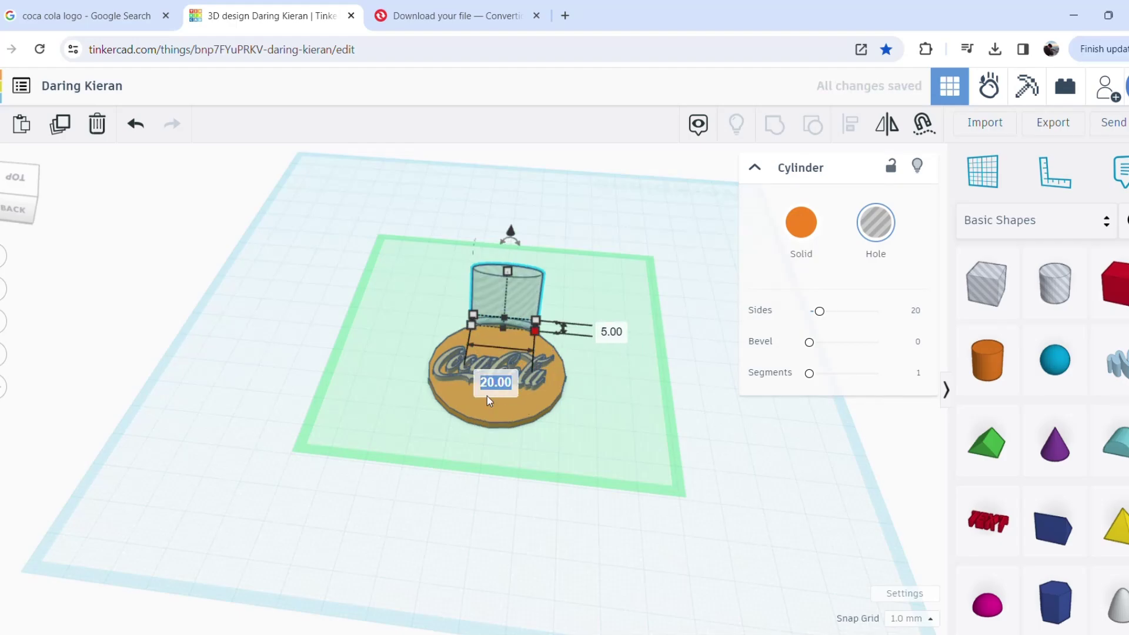
{"action": "type", "text": "5"}
{"action": "key", "text": "Return"}
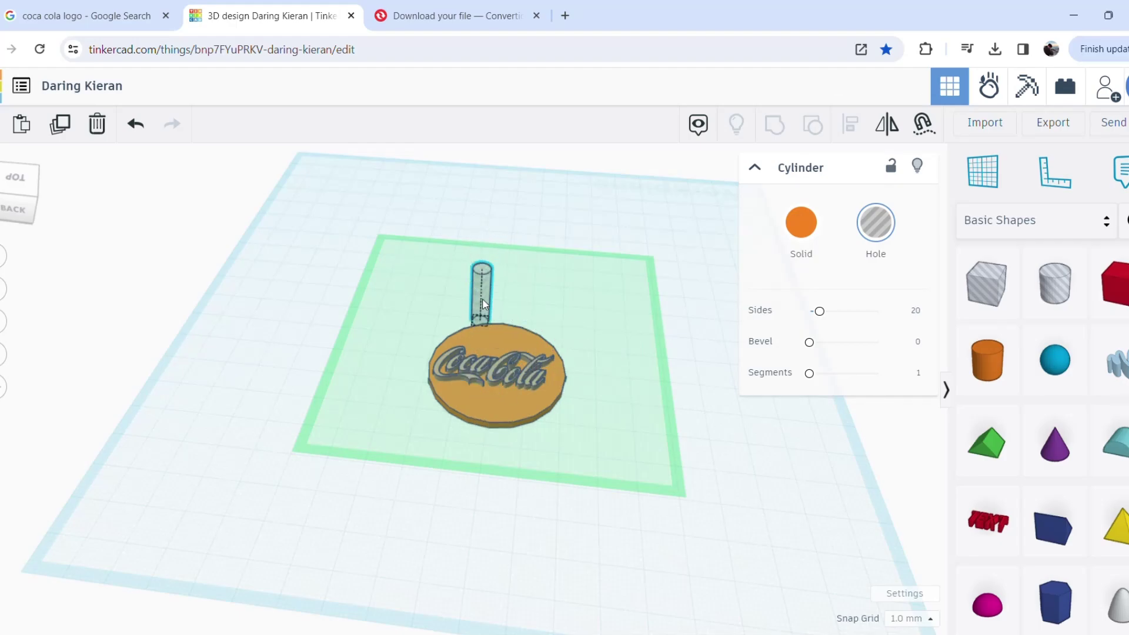
Move the 5 mm hole cylinder to overlap the disc's top edge.
{"action": "mouse_move", "coordinate": [484, 304]}
{"action": "left_mouse_down"}
{"action": "mouse_move", "coordinate": [496, 319]}
{"action": "mouse_move", "coordinate": [502, 308]}
{"action": "left_mouse_up"}
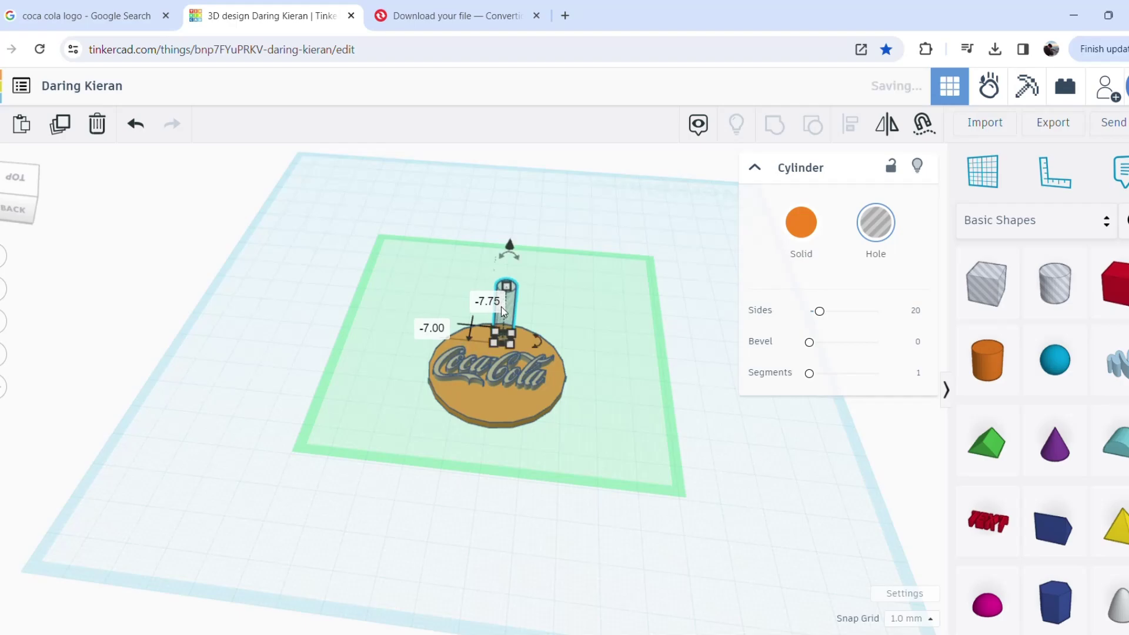
{"action": "left_click", "coordinate": [676, 352]}
{"action": "right_click_drag", "start_coordinate": [650, 373], "coordinate": [471, 360]}
{"action": "left_click", "coordinate": [472, 353]}
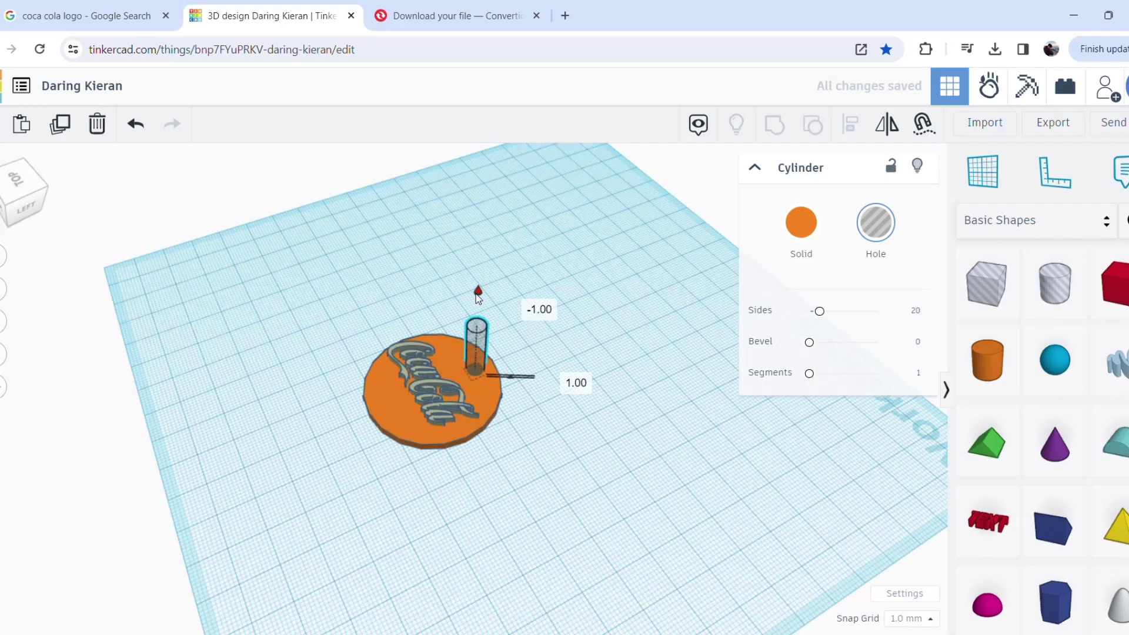
{"action": "left_click", "coordinate": [511, 491]}
{"action": "right_click_drag", "start_coordinate": [512, 492], "coordinate": [710, 522]}
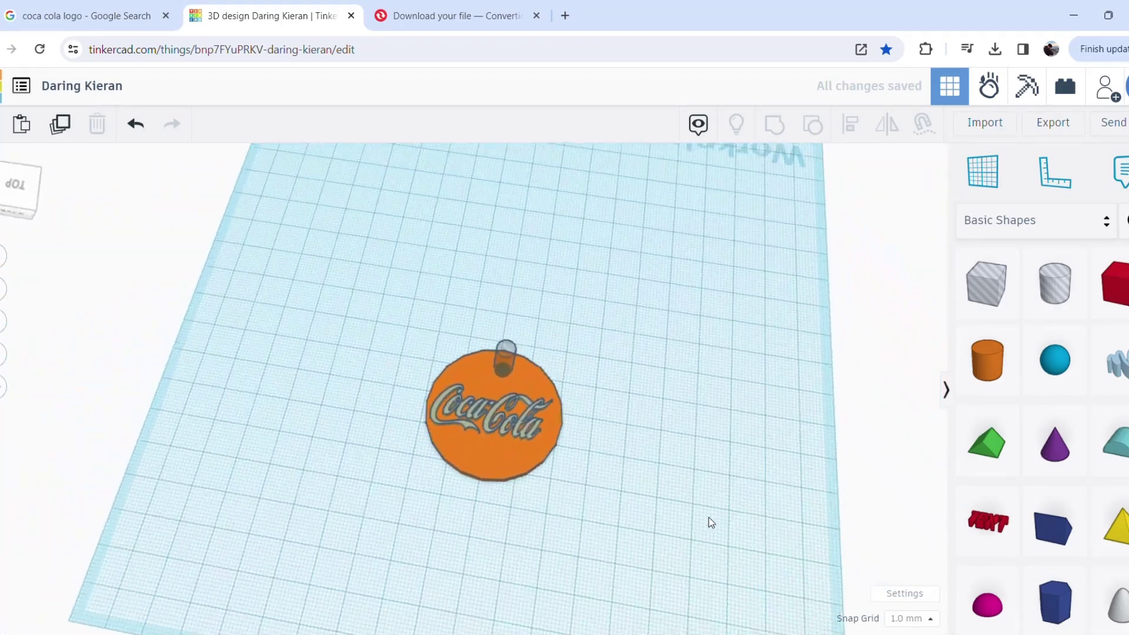
Nudge the Coca-Cola logo slightly to the right on the disc.
{"action": "left_click", "coordinate": [541, 432]}
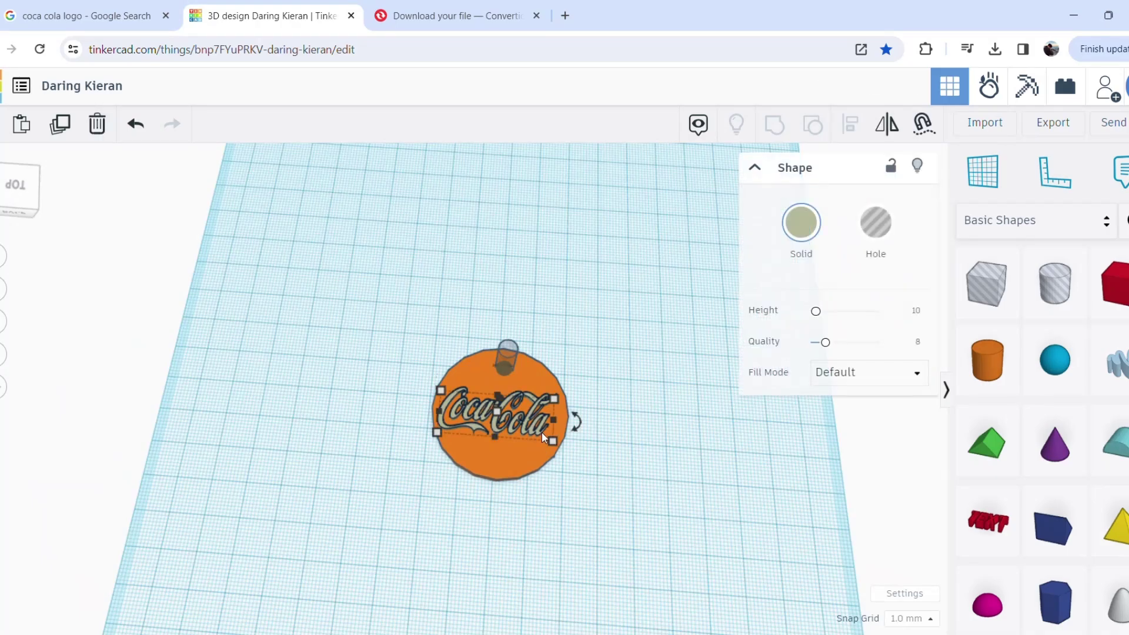
{"action": "key", "text": "Right"}
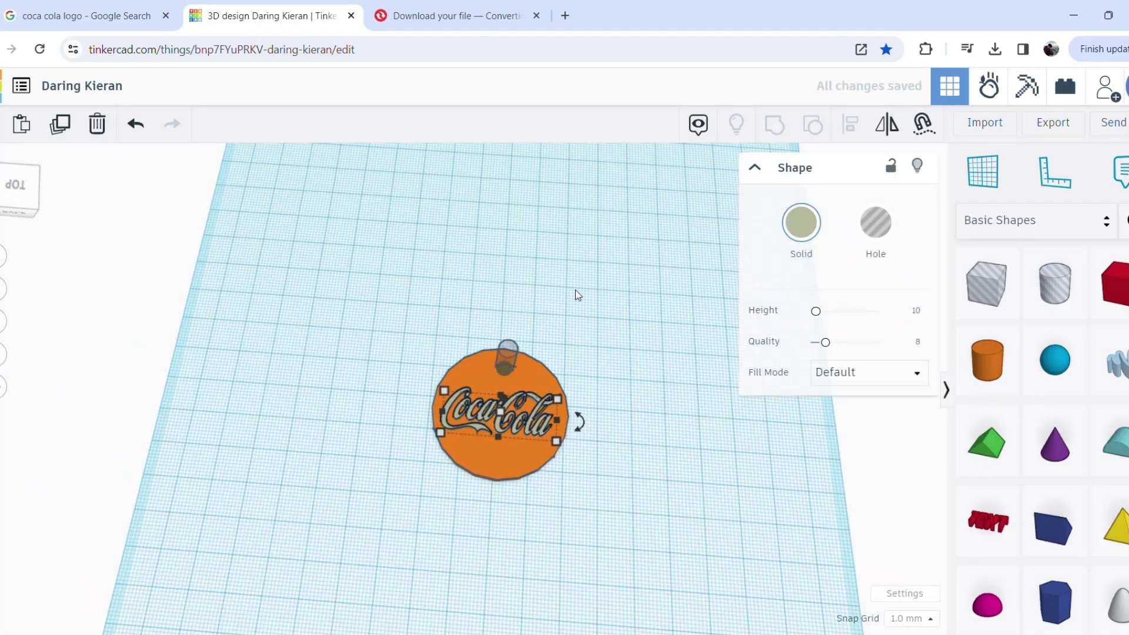
{"action": "left_click", "coordinate": [632, 426]}
{"action": "right_click_drag", "start_coordinate": [632, 426], "coordinate": [548, 372]}
Shrink the orange base disc from 40 to 37 mm and recentre it under the logo.
{"action": "left_click", "coordinate": [561, 374]}
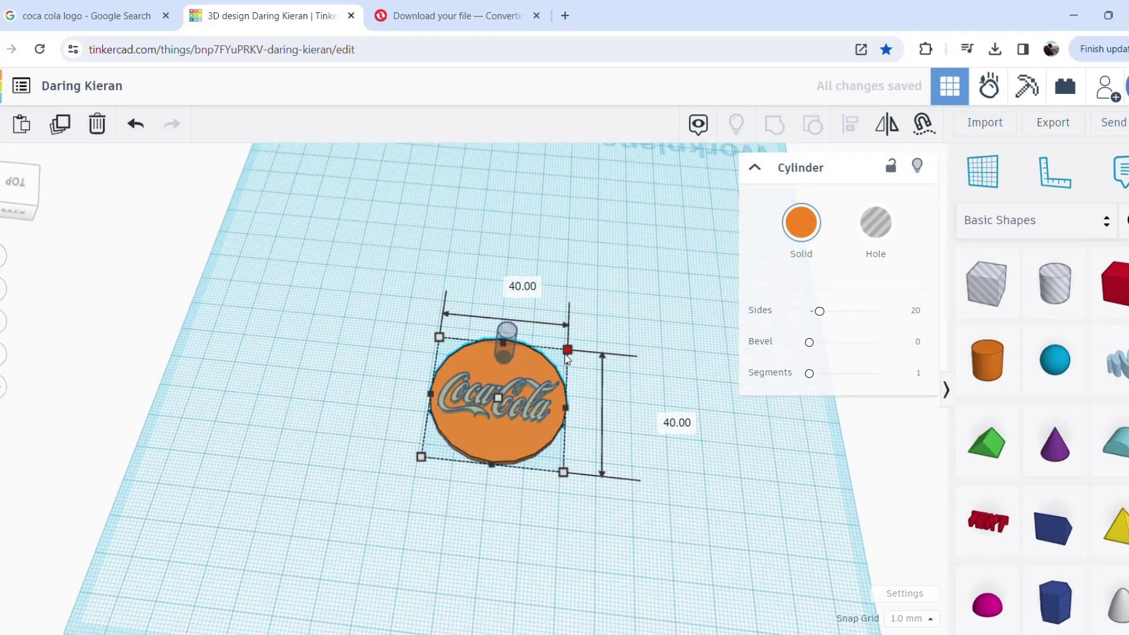
{"action": "left_click_drag", "start_coordinate": [567, 349], "coordinate": [559, 356]}
{"action": "left_click_drag", "start_coordinate": [520, 443], "coordinate": [528, 436]}
{"action": "left_click", "coordinate": [588, 432]}
{"action": "right_click_drag", "start_coordinate": [588, 432], "coordinate": [606, 414]}
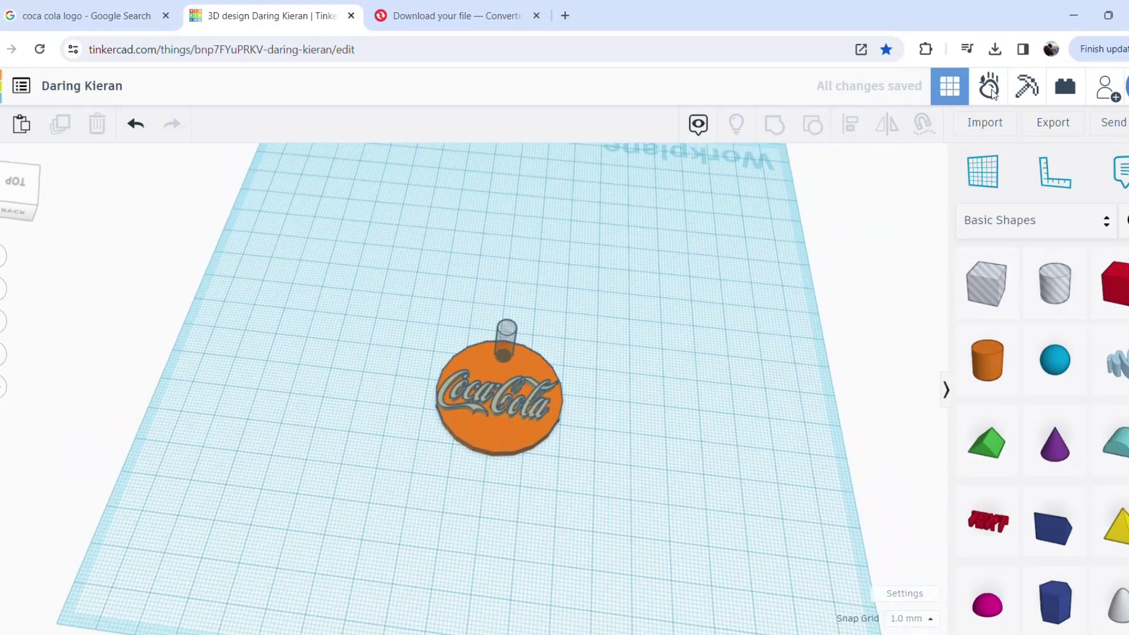
Export everything in the keyring design as an .STL file.
{"action": "left_click", "coordinate": [1050, 123]}
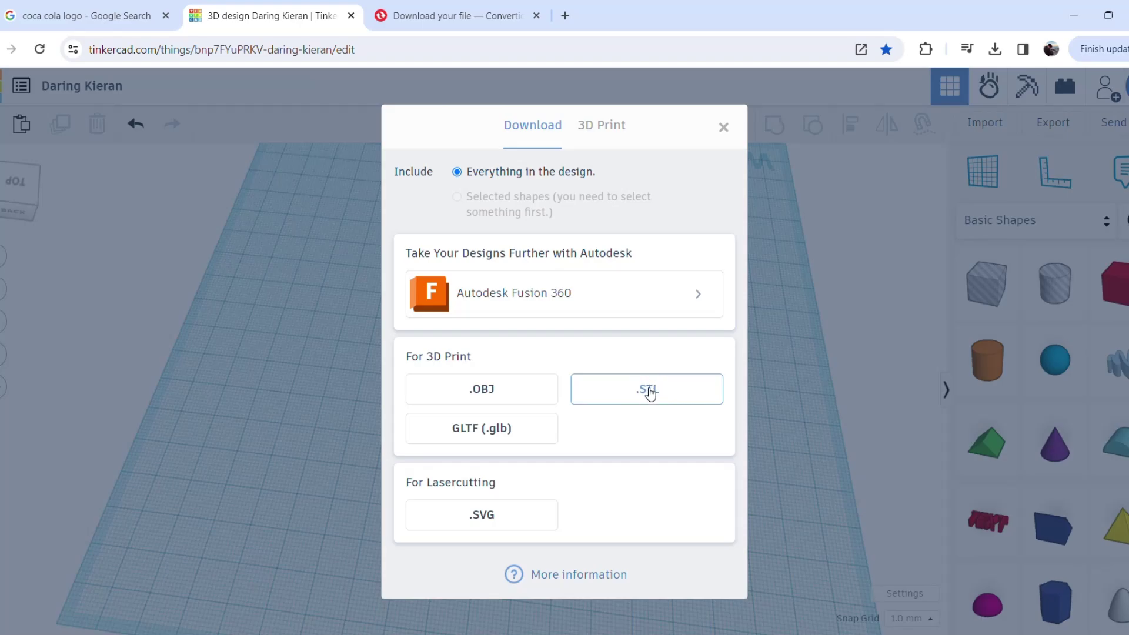
{"action": "left_click", "coordinate": [649, 392]}
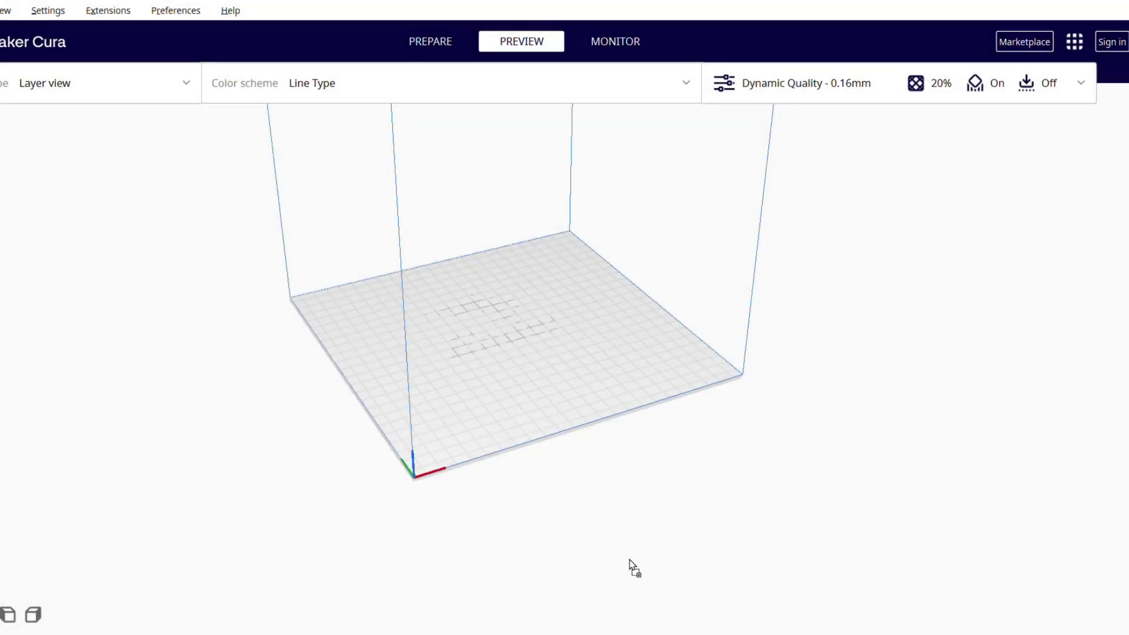
Load the keyring STL onto the Cura build plate and slice it (38 minutes, 4 g).
{"action": "left_click_drag", "start_coordinate": [629, 560], "coordinate": [532, 349]}
{"action": "scroll", "coordinate": [532, 349], "scroll_direction": "up", "scroll_amount": 10}
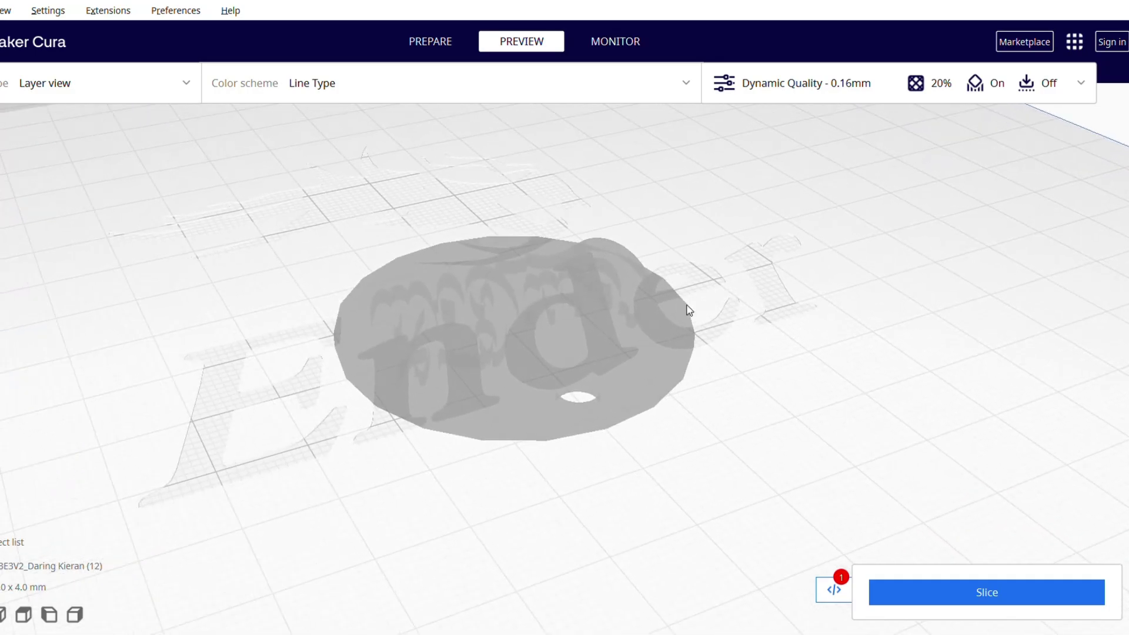
{"action": "left_click", "coordinate": [912, 606]}
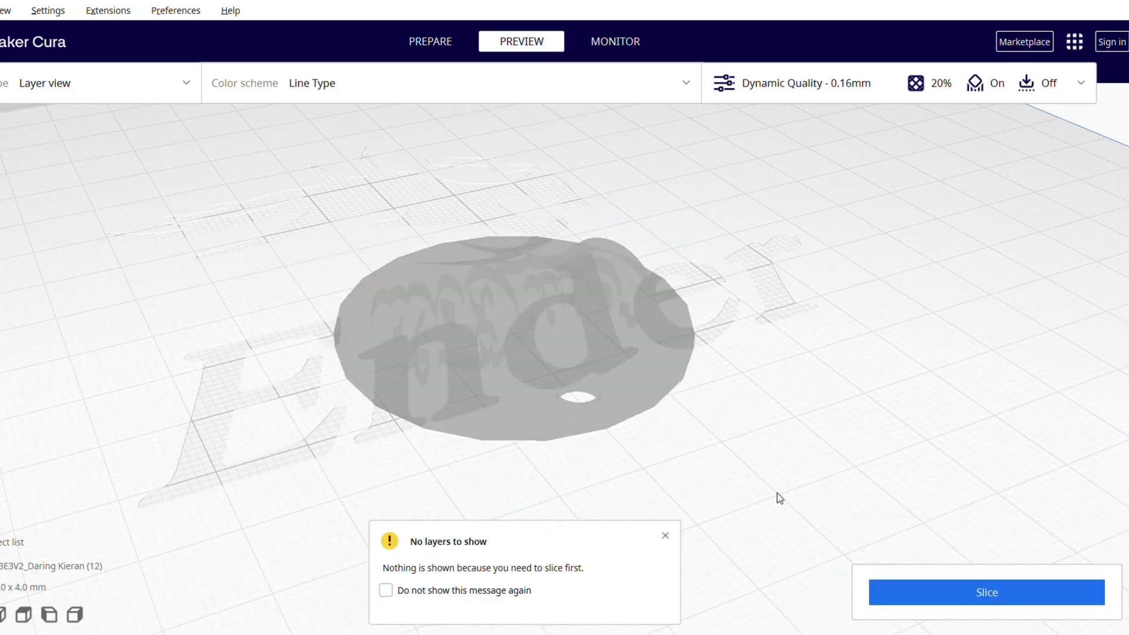
{"action": "left_click", "coordinate": [940, 595]}
{"action": "left_click", "coordinate": [665, 535]}
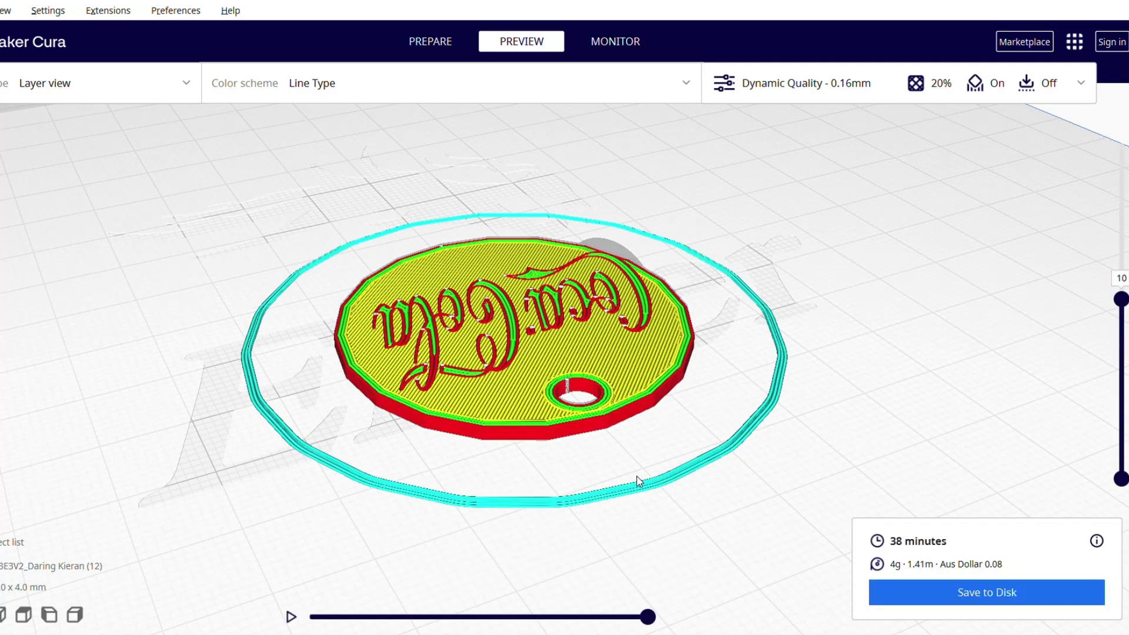
Inspect the sliced layers, from the top down to just below the raised lettering.
{"action": "left_click_drag", "start_coordinate": [1122, 300], "coordinate": [1122, 144]}
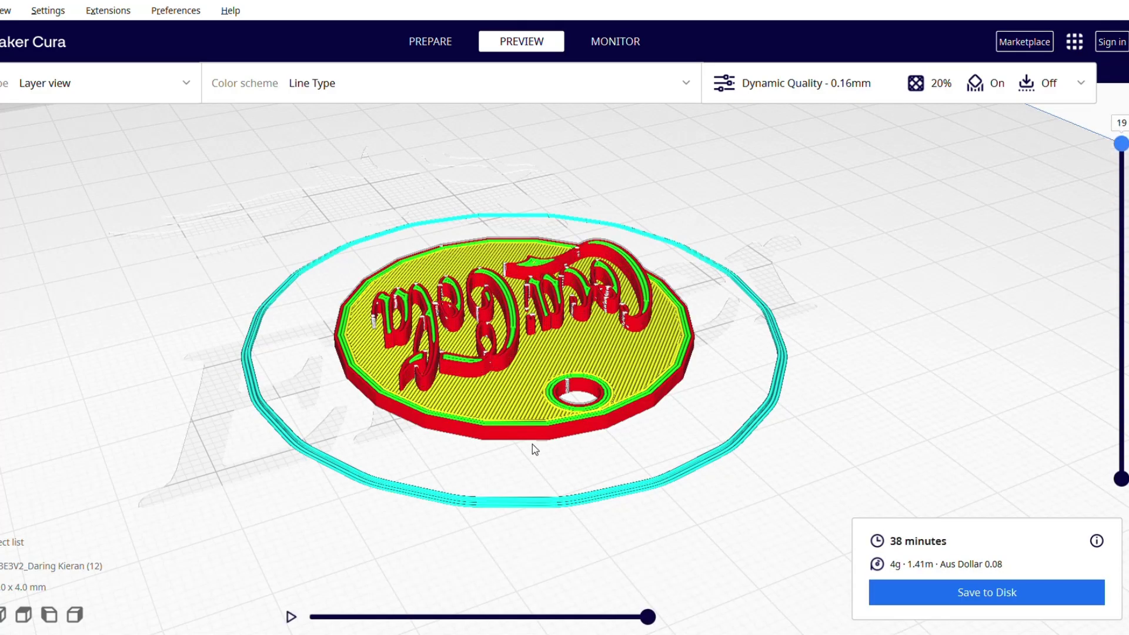
{"action": "right_click_drag", "start_coordinate": [532, 443], "coordinate": [378, 368]}
{"action": "scroll", "coordinate": [579, 481], "scroll_direction": "down", "scroll_amount": 5}
{"action": "scroll", "coordinate": [563, 331], "scroll_direction": "up", "scroll_amount": 8}
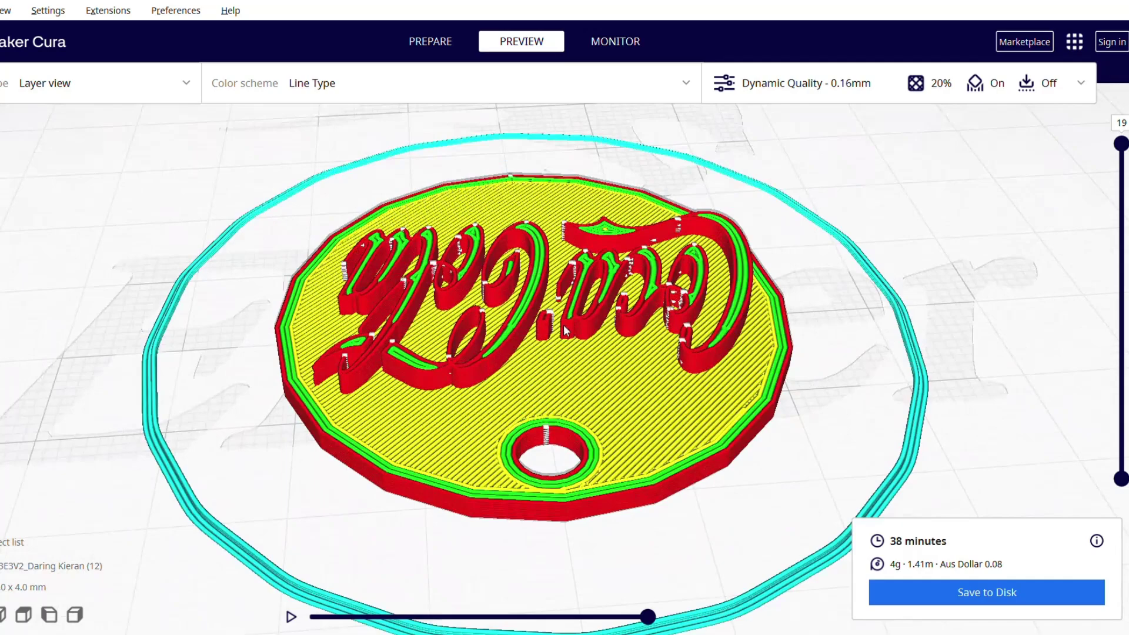
{"action": "left_click_drag", "start_coordinate": [1123, 152], "coordinate": [1110, 322]}
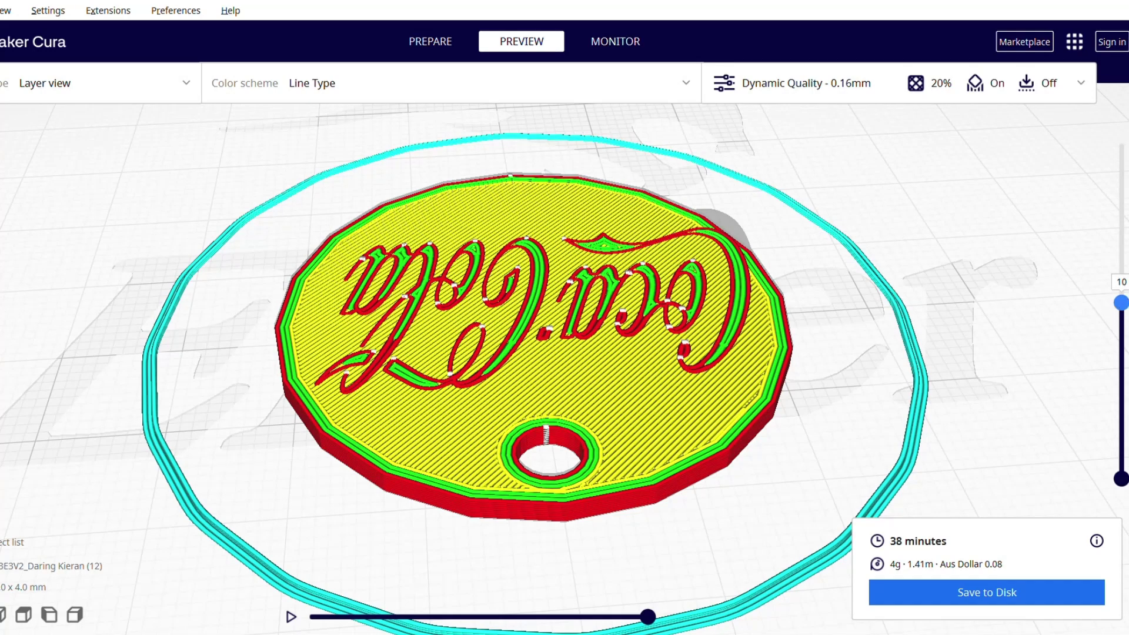
Add a Modify G-Code post-processing script, then re-slice and check the layer where the lettering begins.
{"action": "left_click", "coordinate": [127, 14]}
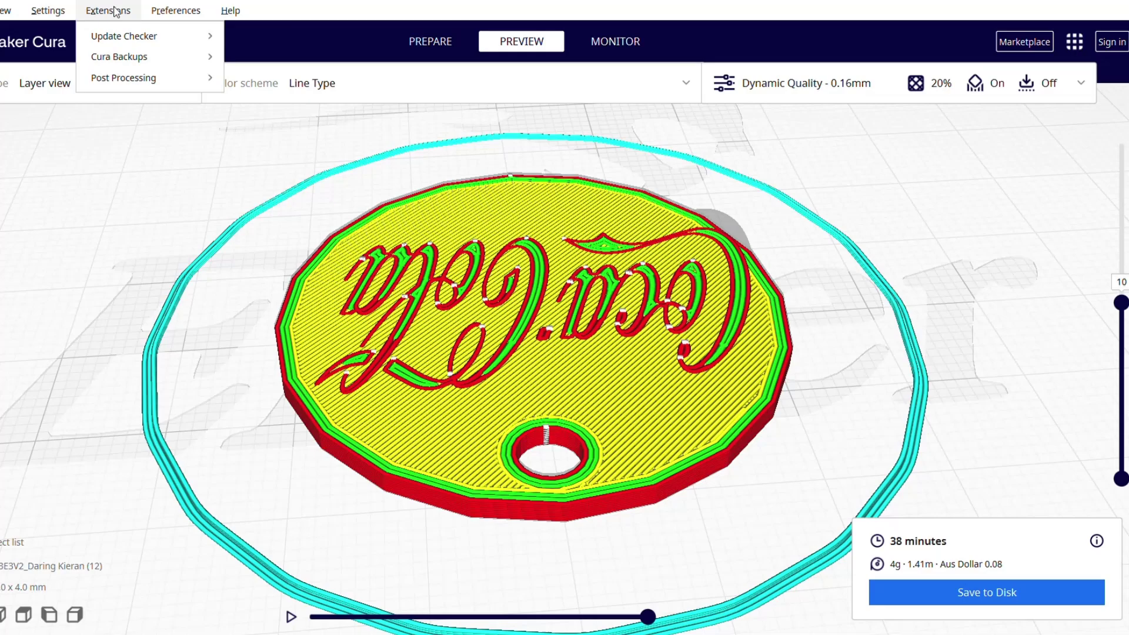
{"action": "mouse_move", "coordinate": [124, 82]}
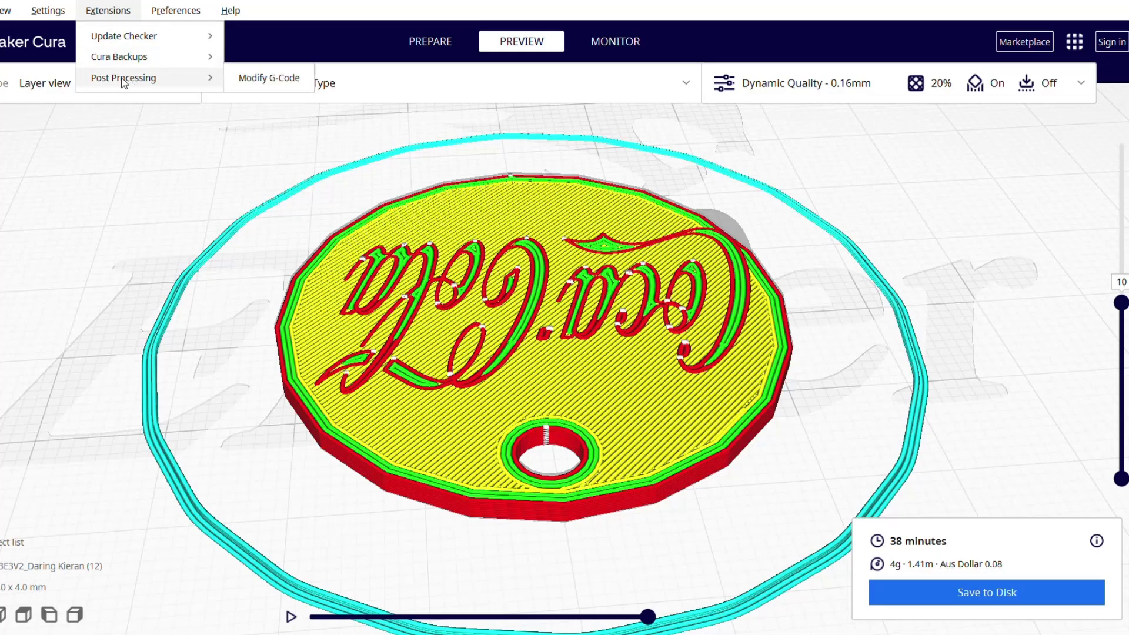
{"action": "left_click", "coordinate": [267, 76]}
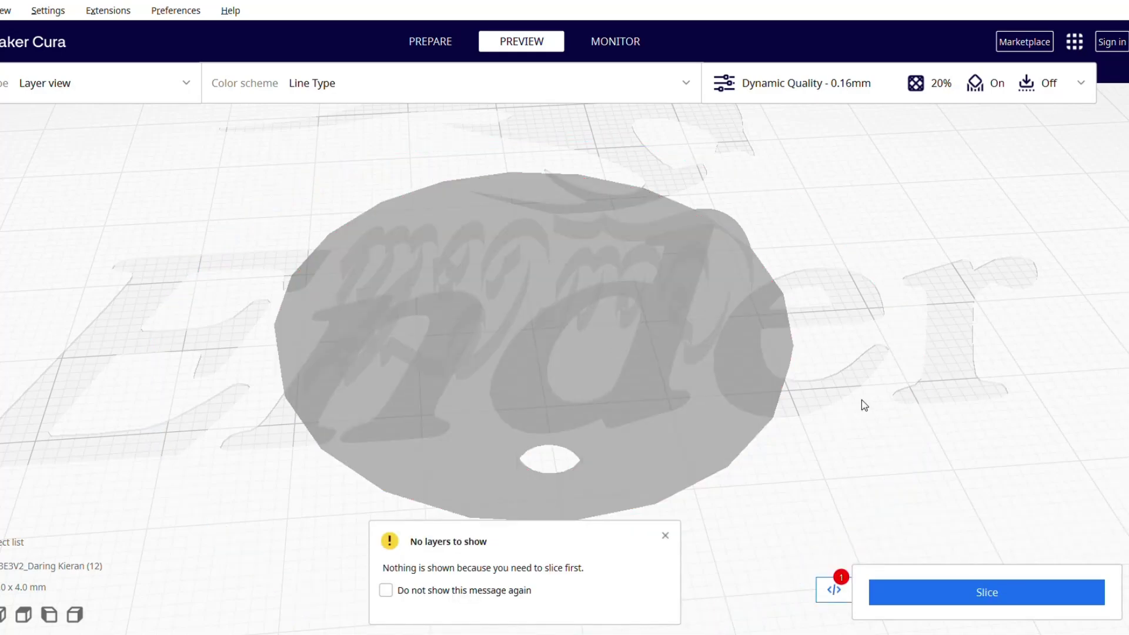
{"action": "left_click", "coordinate": [890, 597]}
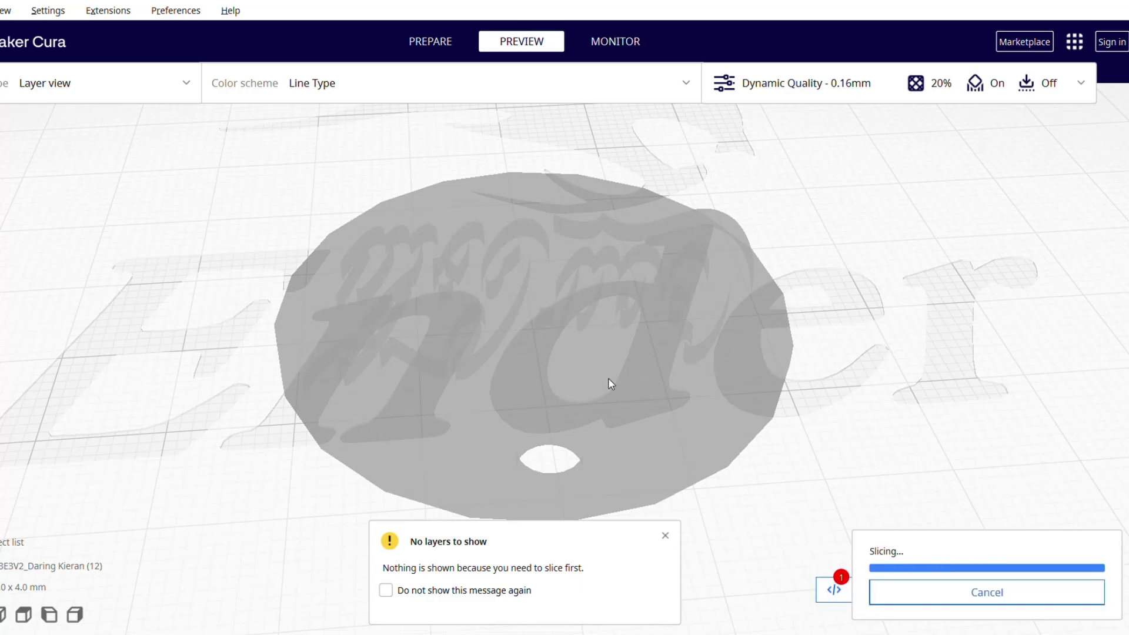
{"action": "left_click_drag", "start_coordinate": [1121, 300], "coordinate": [1122, 314]}
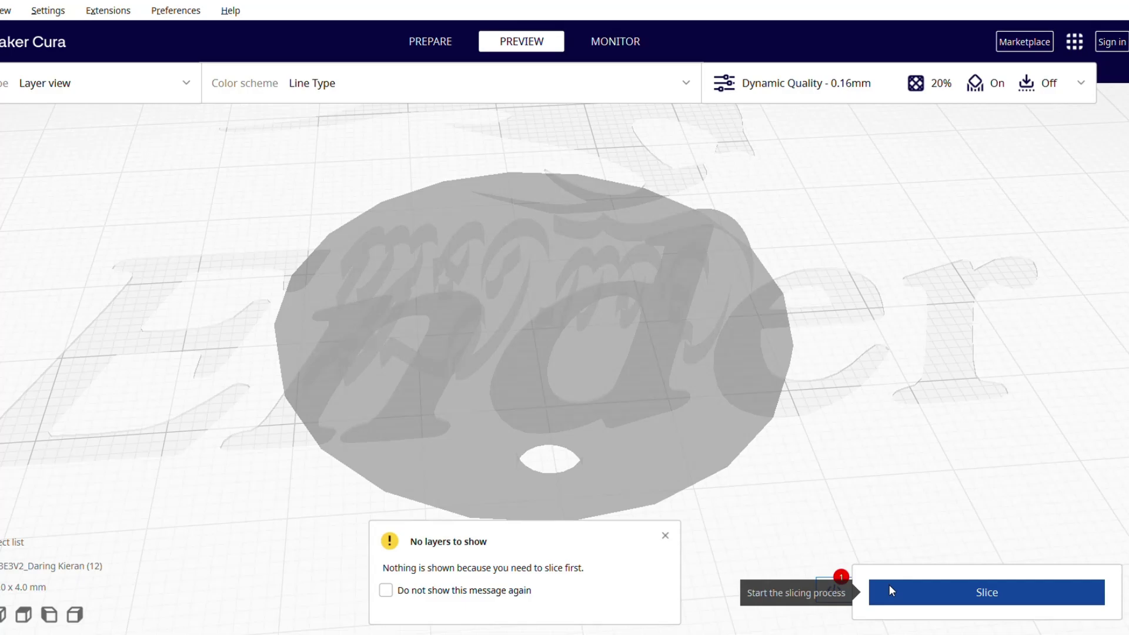
Duplicate the keyring and move both copies side by side along the X axis.
{"action": "left_click", "coordinate": [603, 393]}
{"action": "right_click", "coordinate": [603, 393]}
{"action": "left_click", "coordinate": [647, 402]}
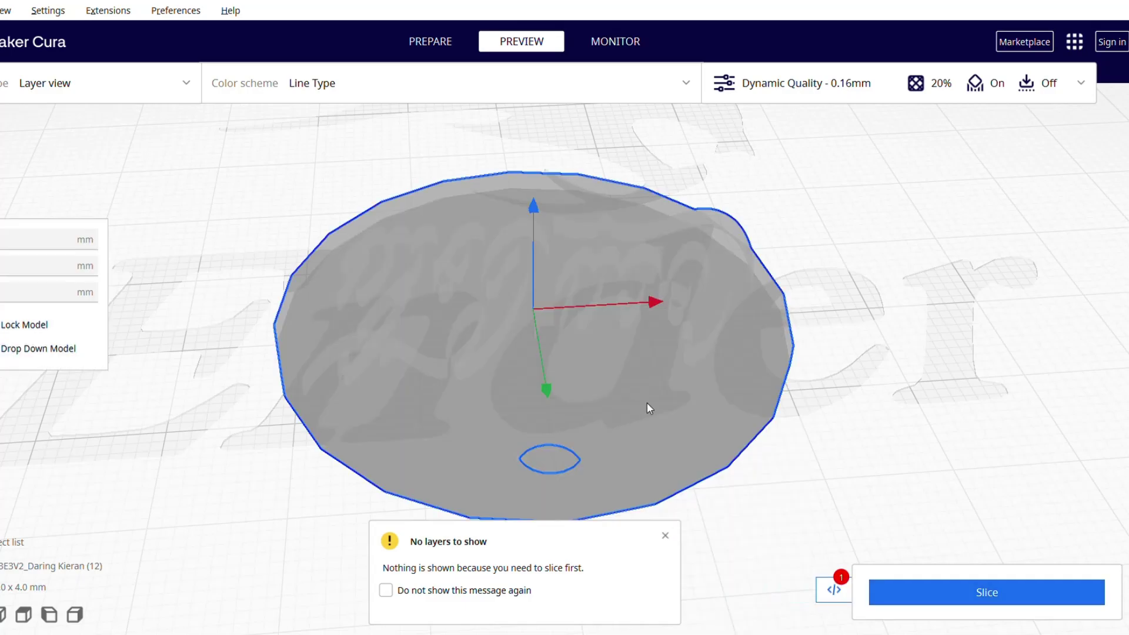
{"action": "scroll", "coordinate": [686, 354], "scroll_direction": "down", "scroll_amount": 5}
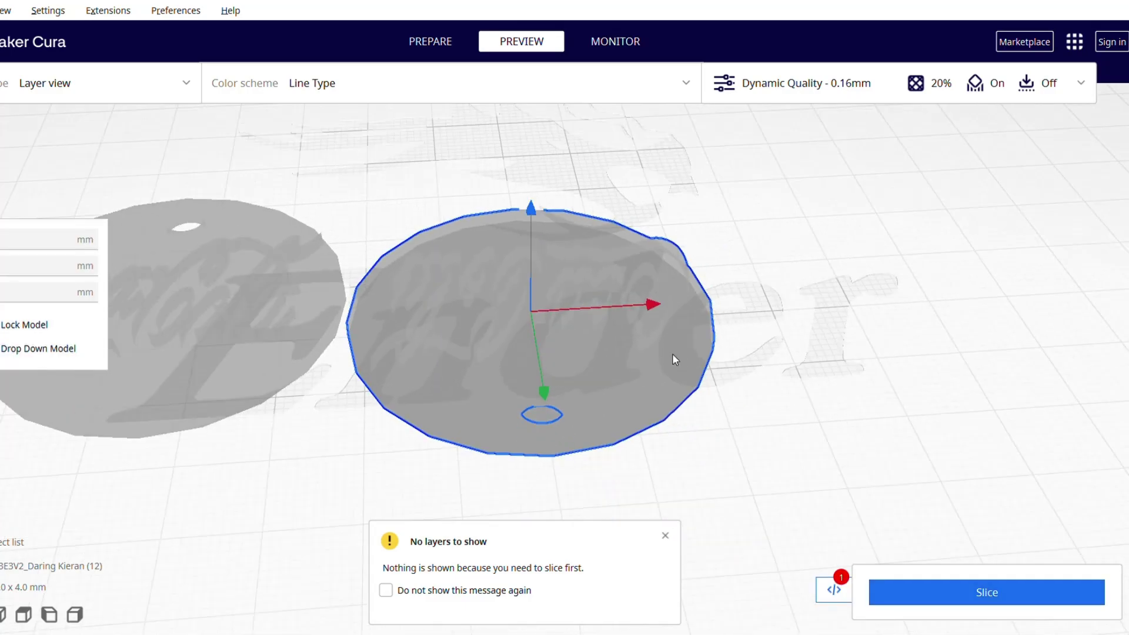
{"action": "left_click", "coordinate": [344, 344], "text": "ctrl"}
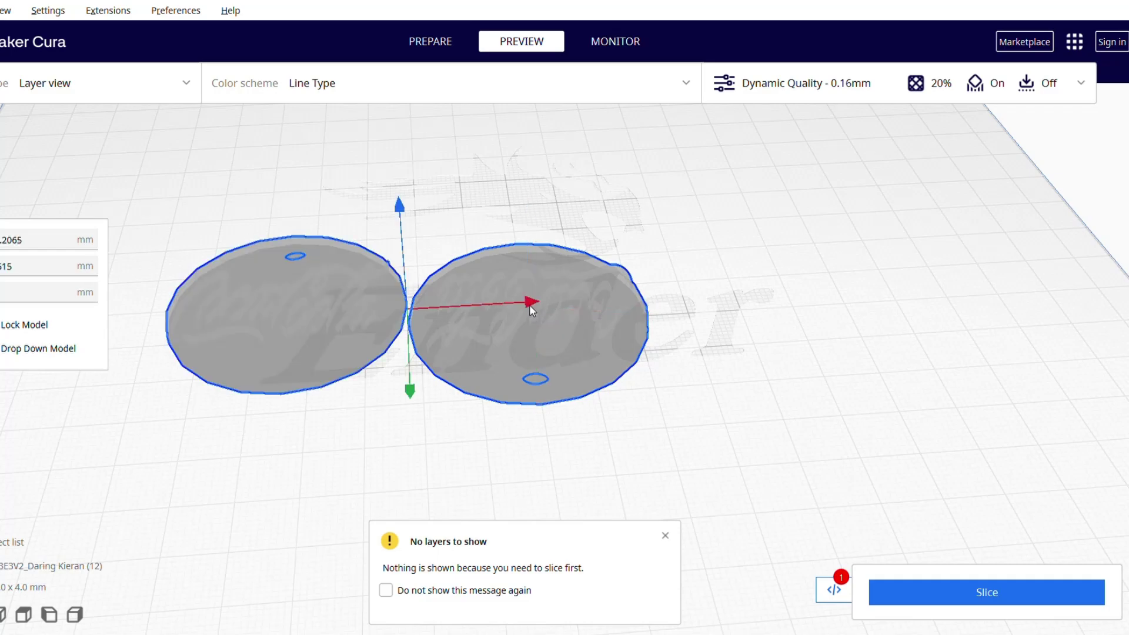
{"action": "left_click_drag", "start_coordinate": [533, 311], "coordinate": [669, 289]}
{"action": "left_click", "coordinate": [976, 334]}
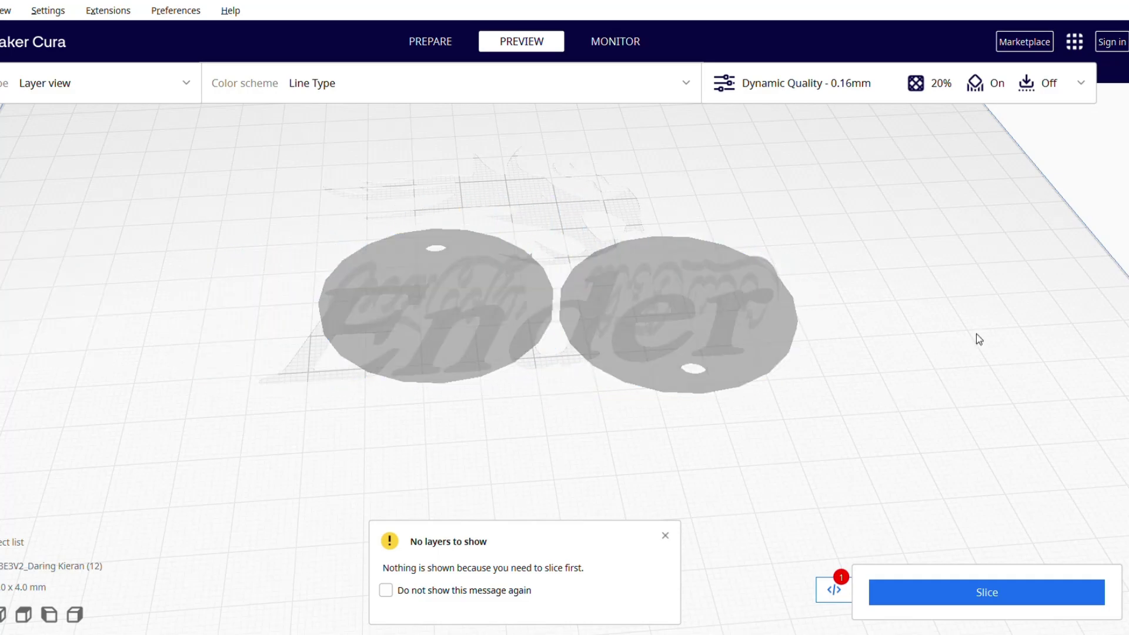
Slice both keyrings (1 hour 15 minutes, 8 g) and inspect the lower layers in the preview.
{"action": "left_click", "coordinate": [969, 583]}
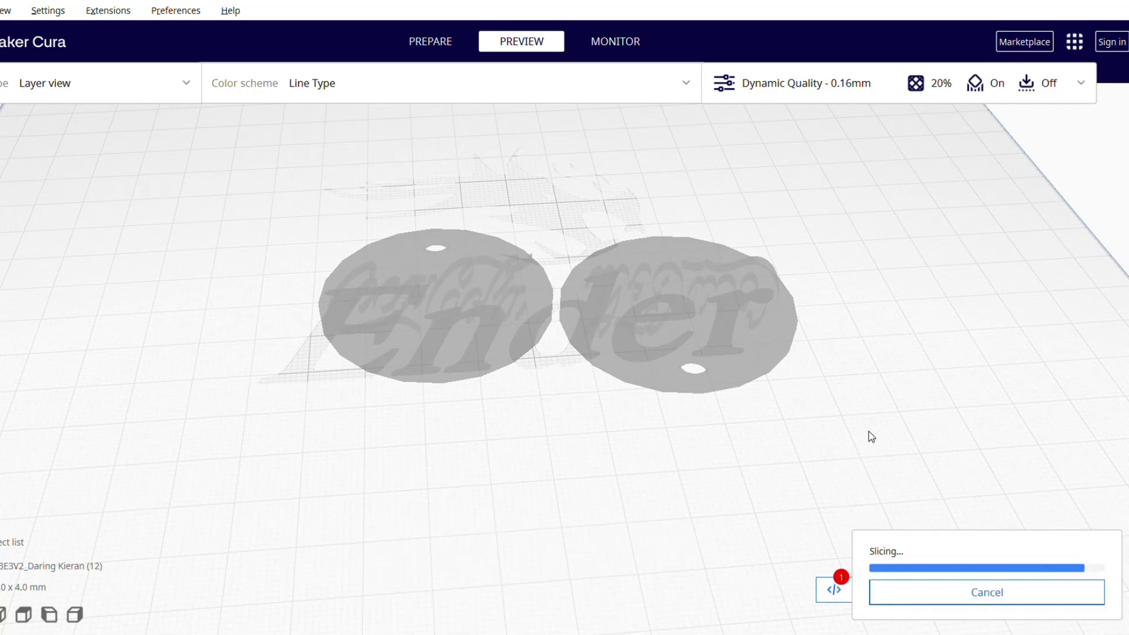
{"action": "scroll", "coordinate": [667, 351], "scroll_direction": "down", "scroll_amount": 2}
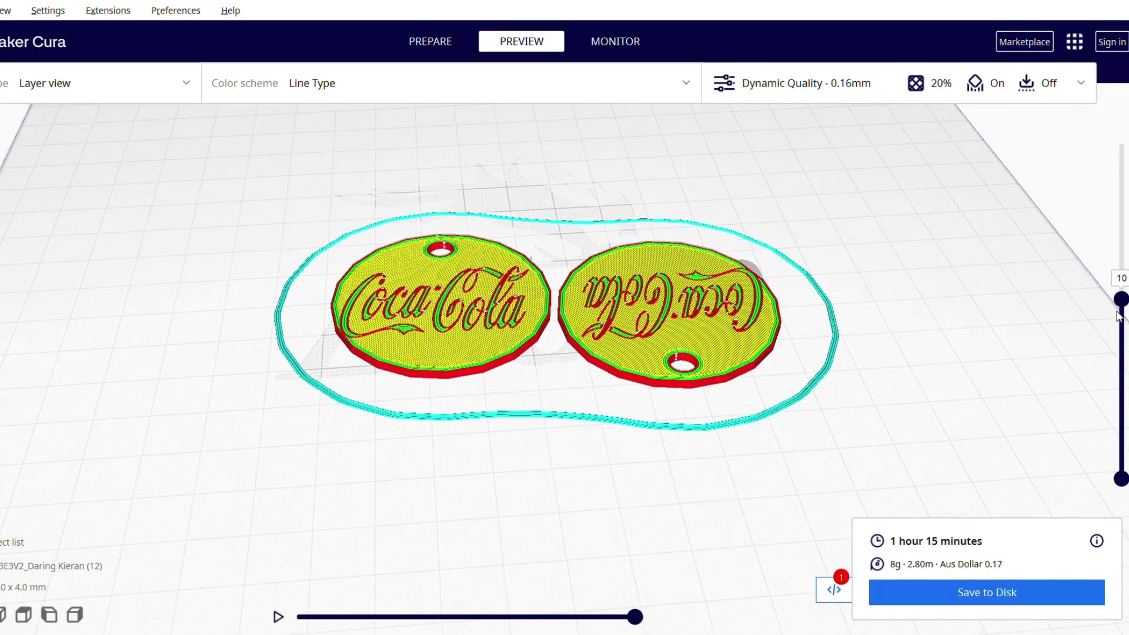
{"action": "left_click_drag", "start_coordinate": [1119, 316], "coordinate": [1122, 136]}
{"action": "scroll", "coordinate": [764, 372], "scroll_direction": "up", "scroll_amount": 6}
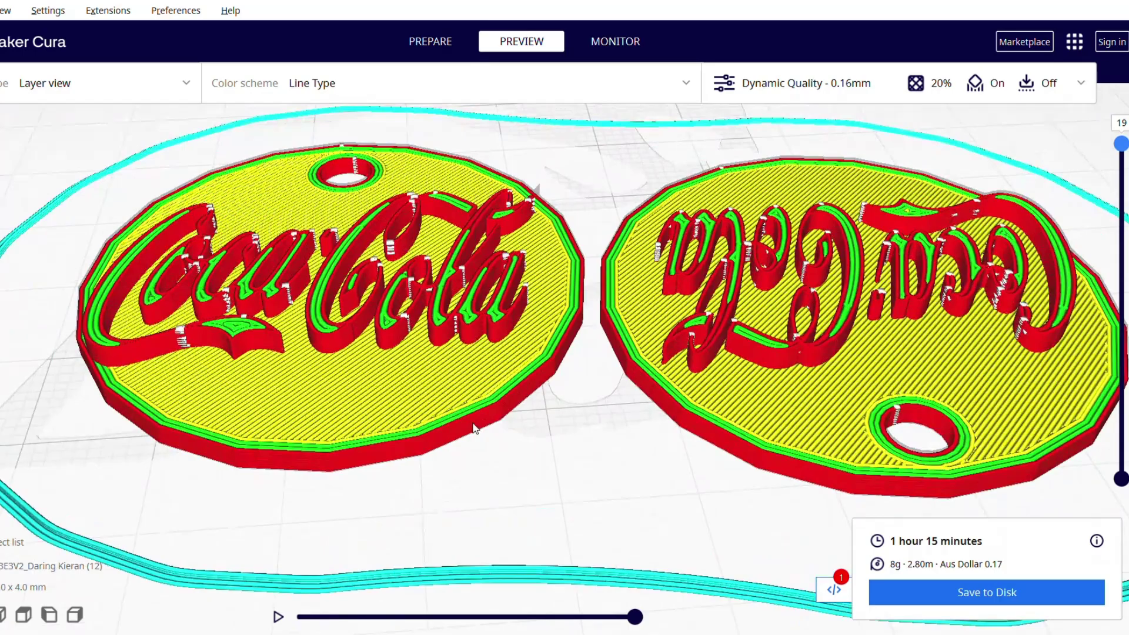
{"action": "right_click_drag", "start_coordinate": [705, 382], "coordinate": [512, 357]}
{"action": "scroll", "coordinate": [512, 357], "scroll_direction": "down", "scroll_amount": 3}
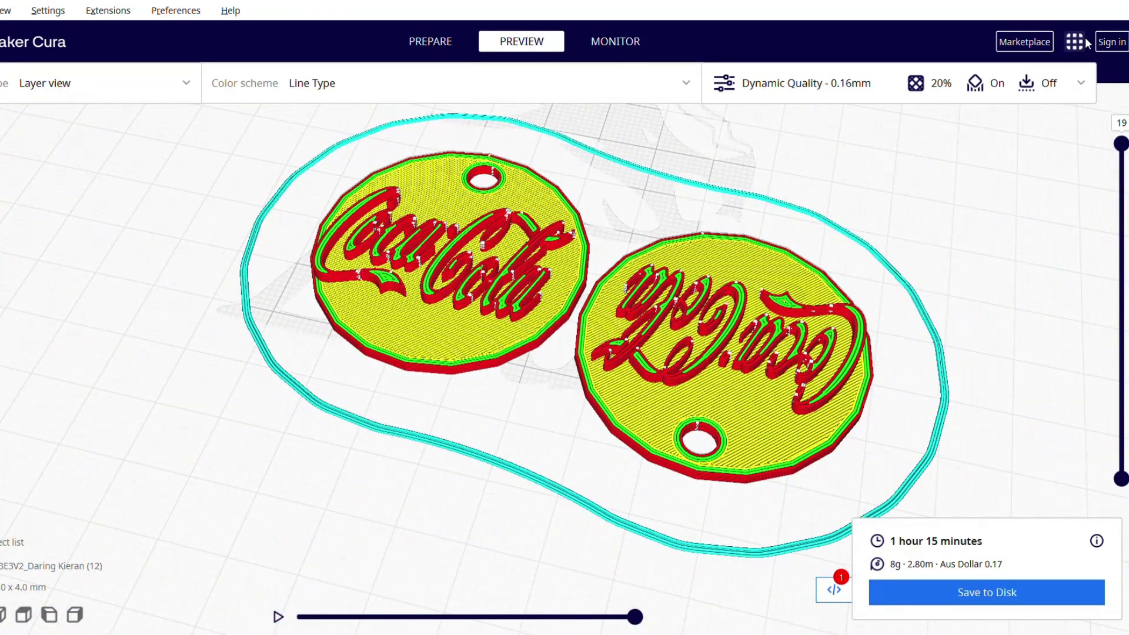